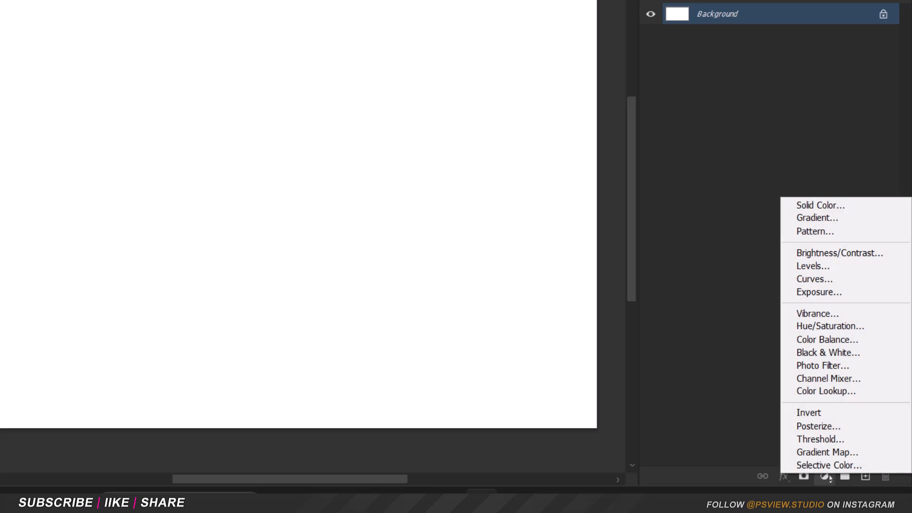
Add a black and then a yellow Solid Color fill layer, and invert the yellow layer's mask to black.
click(814, 204)
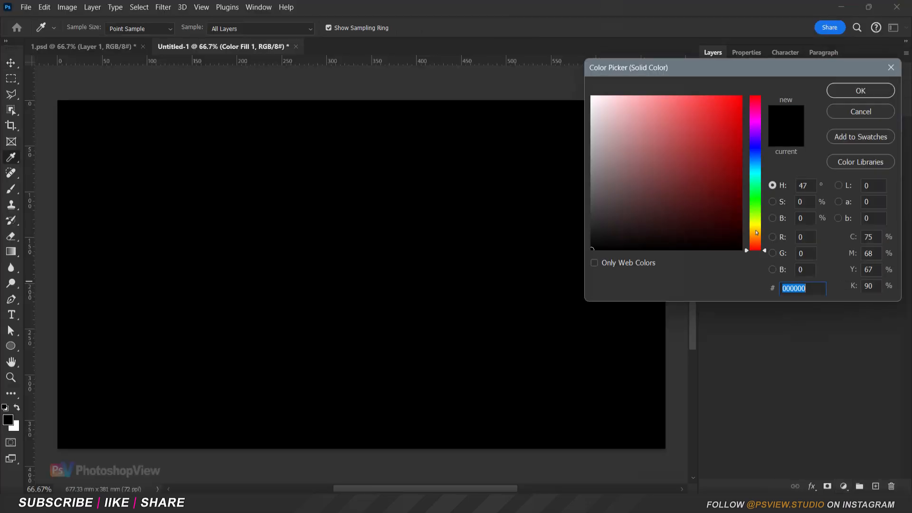
click(756, 232)
drag(728, 142, 743, 94)
click(869, 91)
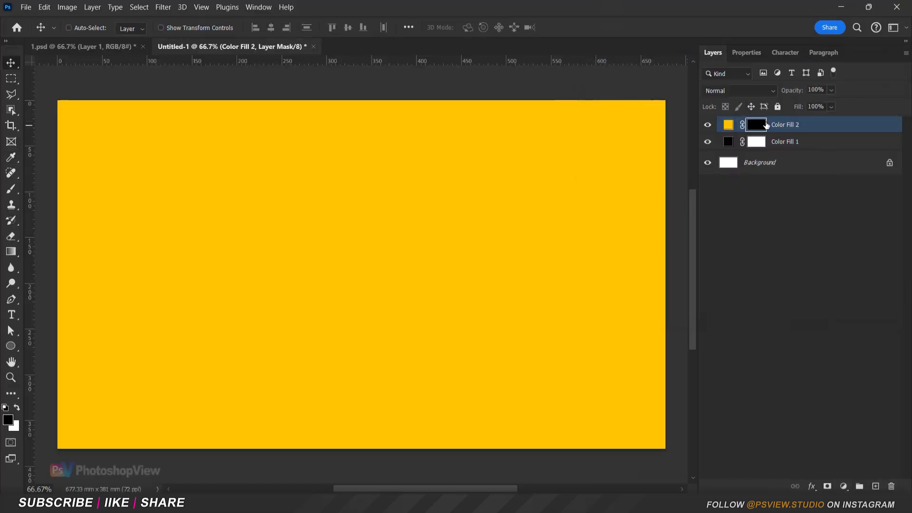
key(ctrl+i)
Set a soft round brush to size 800 and 100% flow, and paint one white spot on the yellow fill's mask near the canvas centre.
right_click(11, 189)
click(61, 185)
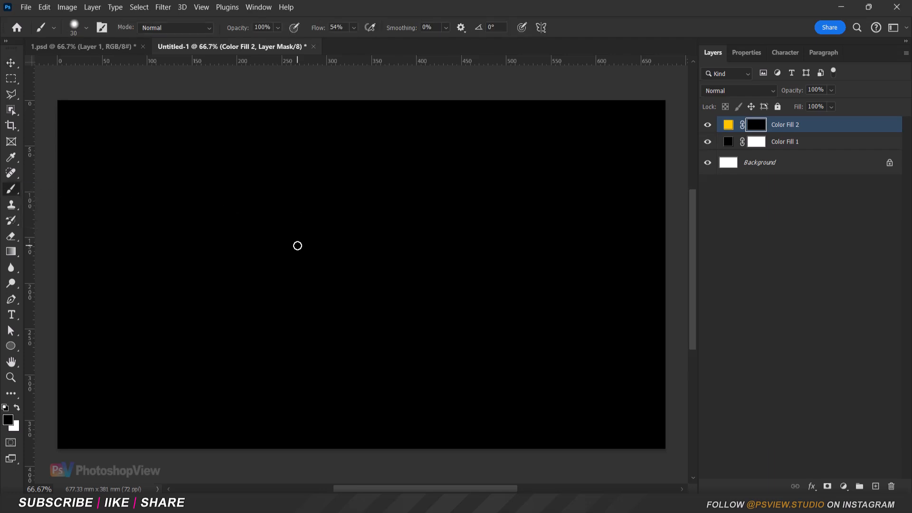
right_click(297, 246)
mouse_move(316, 29)
mouse_down()
mouse_move(328, 41)
mouse_move(360, 45)
mouse_up()
key(bracketright)
key(bracketright)
key(bracketright)
key(bracketright)
key(bracketright)
key(bracketright)
key(bracketright)
key(bracketright)
key(bracketright)
key(bracketright)
key(bracketright)
key(bracketright)
key(bracketright)
key(bracketright)
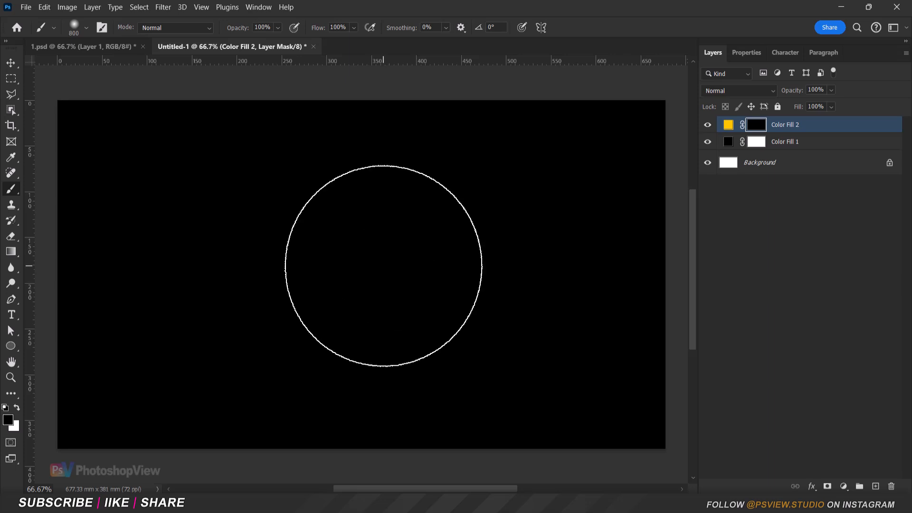
click(382, 265)
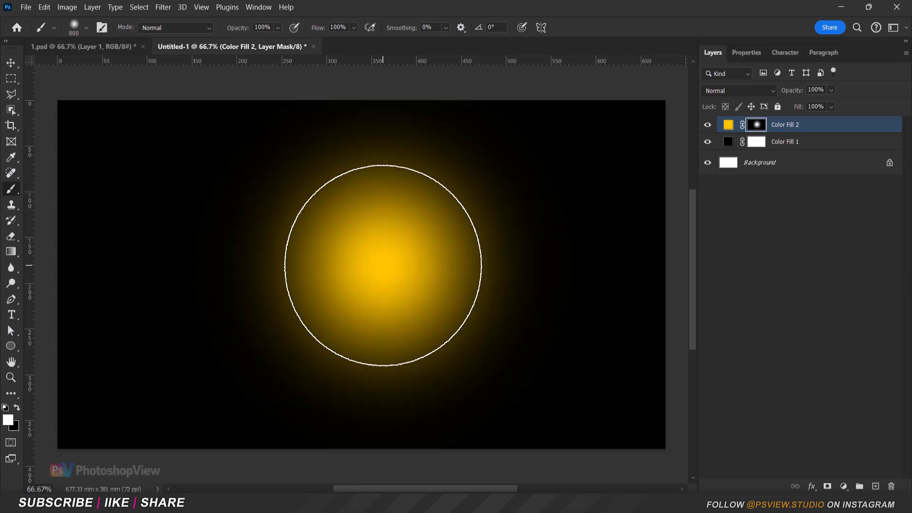
Enlarge the yellow glow with Free Transform and move it to the right side of the canvas.
key(v)
key(ctrl+t)
mouse_move(618, 274)
mouse_down()
mouse_move(658, 286)
mouse_move(635, 295)
mouse_up()
drag(401, 255, 597, 253)
key(Return)
key(ctrl+0)
Duplicate the yellow glow layer, recolor the copy light blue, and move it near the canvas centre.
key(ctrl+j)
double_click(728, 125)
click(755, 168)
click(860, 90)
drag(637, 249, 360, 259)
drag(608, 277, 540, 276)
drag(385, 278, 398, 266)
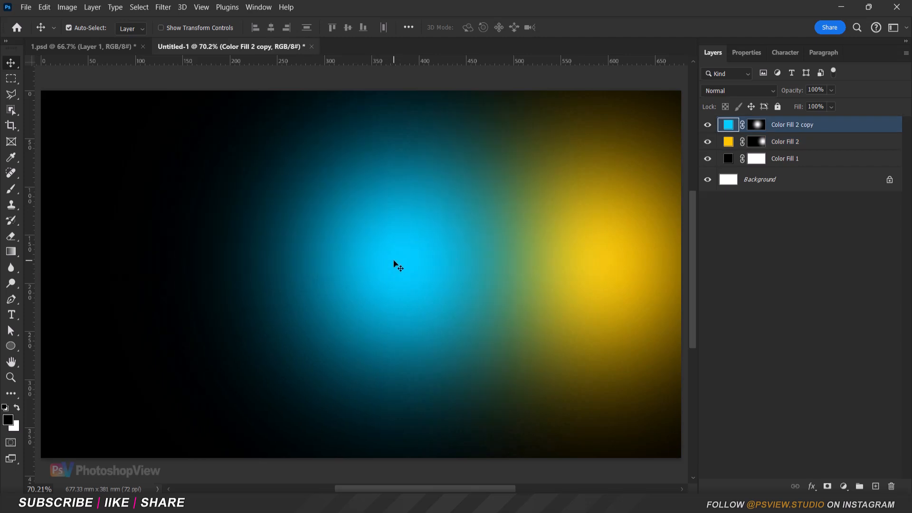
Bring the cut-out portrait from 1.psd into Untitled-1, then enlarge and position it on the right half of the canvas.
click(79, 47)
drag(372, 312, 413, 332)
drag(415, 331, 499, 312)
key(ctrl+t)
drag(323, 312, 219, 340)
drag(463, 287, 503, 338)
drag(217, 126, 191, 138)
drag(248, 201, 176, 211)
drag(483, 265, 499, 272)
drag(202, 355, 182, 361)
key(Return)
drag(462, 350, 497, 354)
Select the blue and yellow glow layers together and move them down behind the portrait.
click(823, 168)
ctrl+click(821, 150)
drag(381, 261, 398, 306)
Add a white (ffffff) Solid Color fill layer directly beneath the portrait and invert its mask to black.
click(728, 149)
double_click(728, 149)
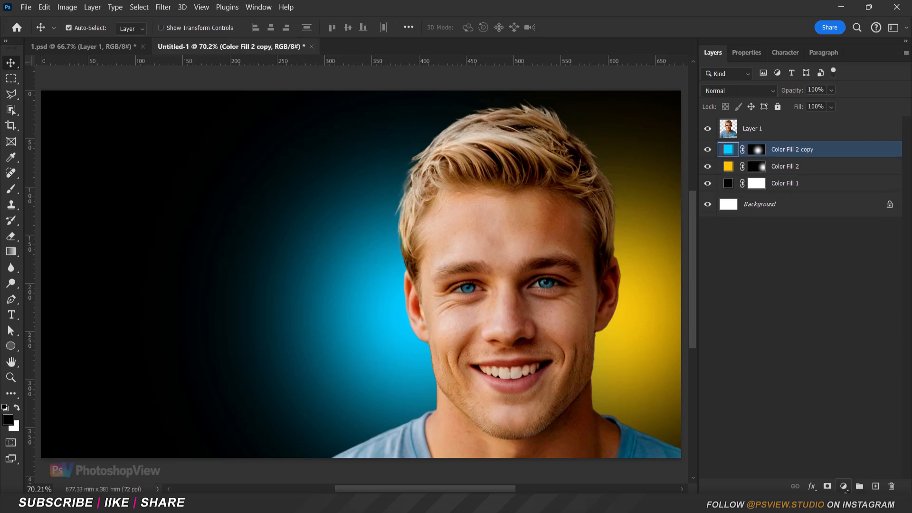
text(ffffff)
click(859, 97)
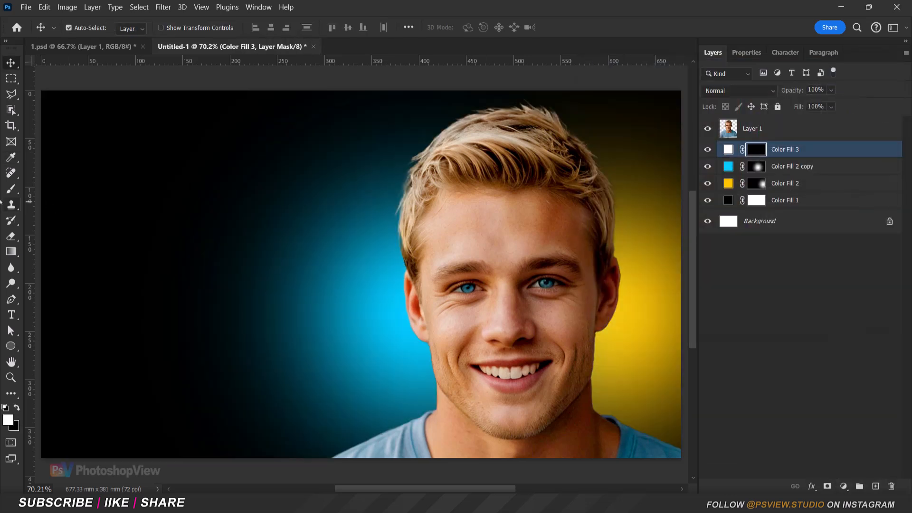
Paint white on the white fill's mask with the size 800 soft brush to create a glow behind the lower face and neck.
key(b)
click(512, 371)
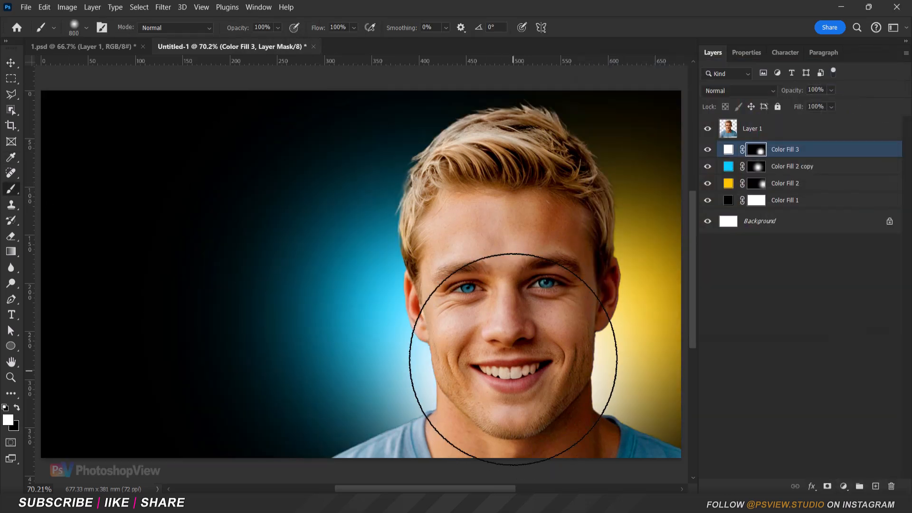
click(513, 370)
click(497, 401)
click(519, 394)
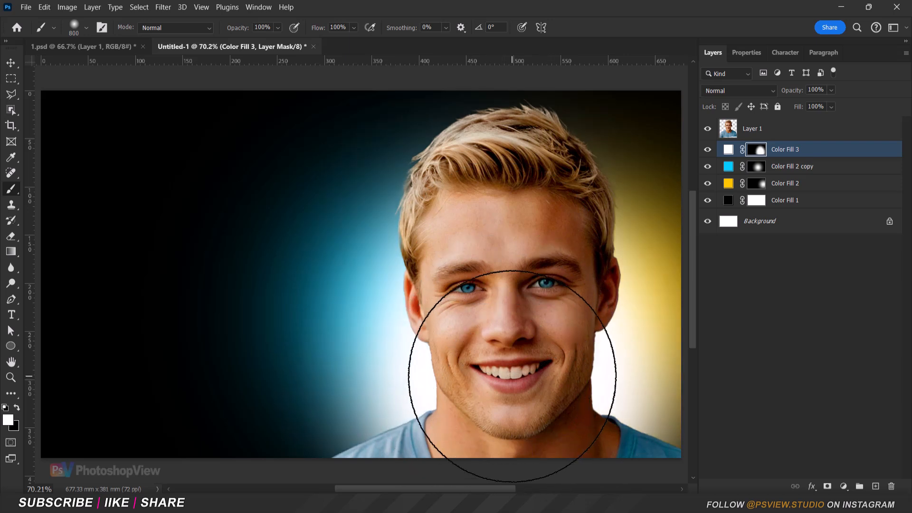
Group the four color fill layers and name the group "background".
key(v)
shift+click(817, 204)
key(ctrl+g)
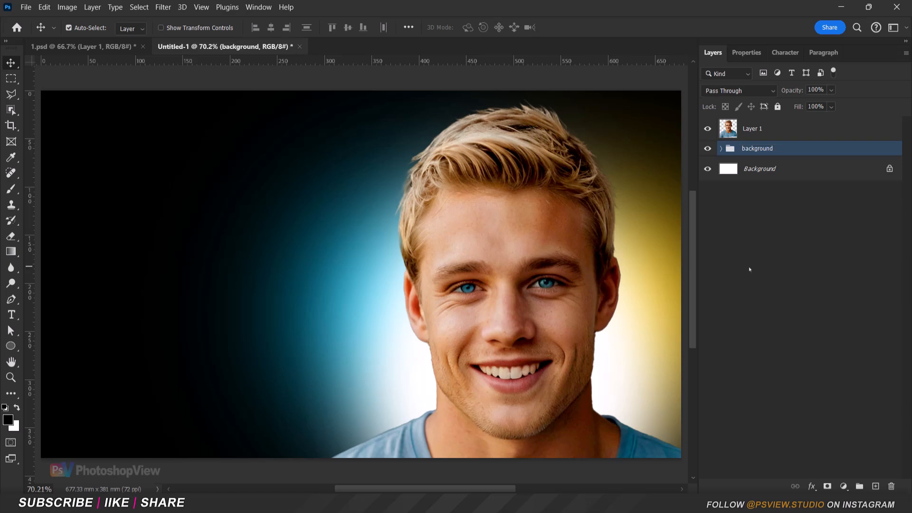
Create a new layer above the portrait, fill it with black, and set its blend mode to Screen.
key(alt+bracketright)
key(ctrl+shift+alt+n)
key(alt+BackSpace)
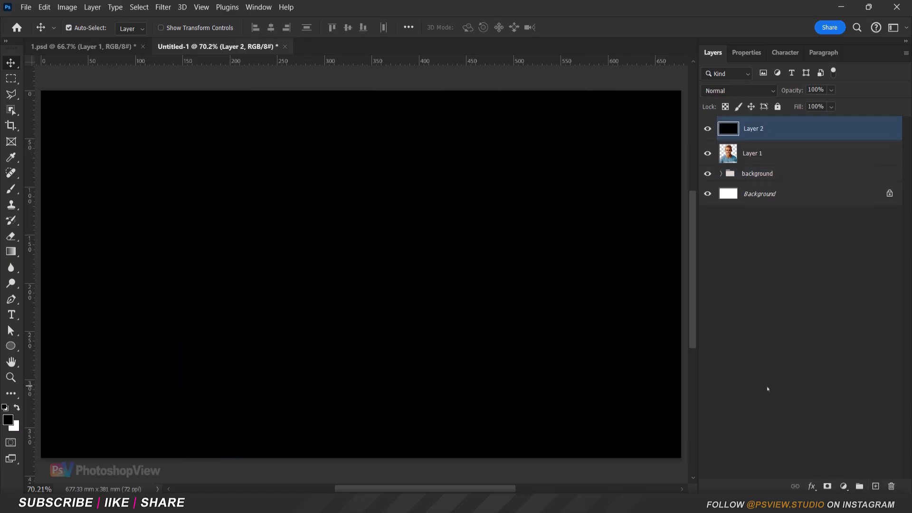
click(739, 91)
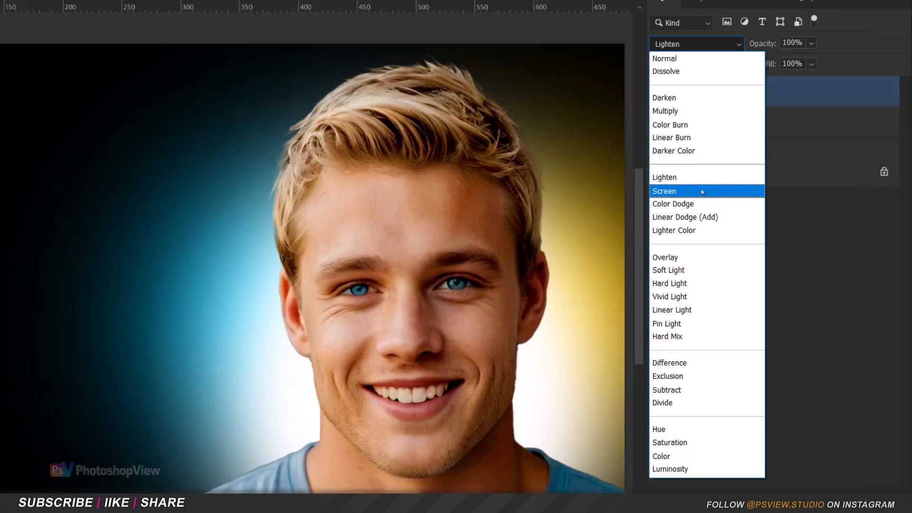
click(702, 192)
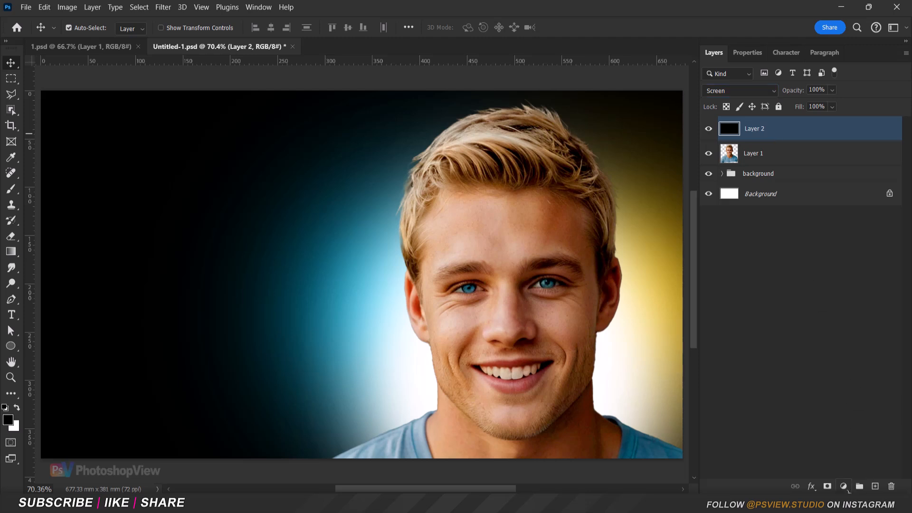
Add a Gradient Map adjustment above the black layer and give its gradient a dark brown 522500 stop at location 32.
click(843, 486)
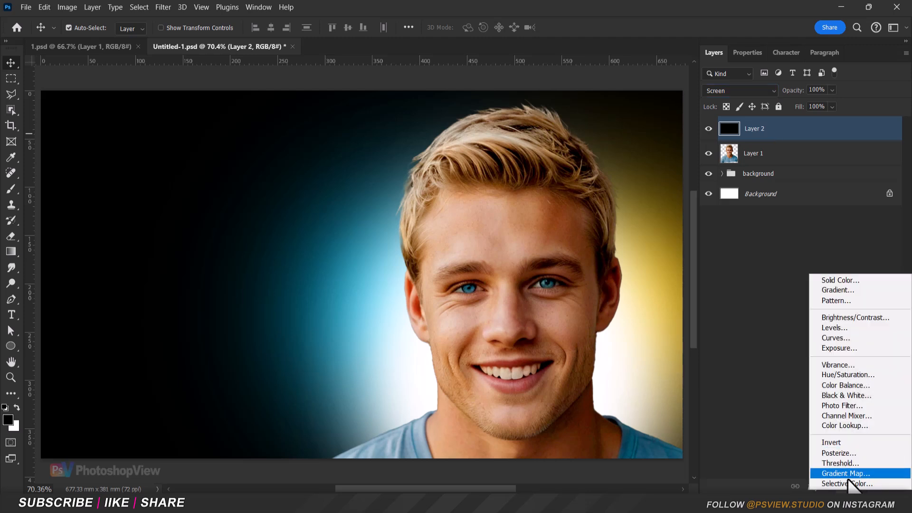
click(847, 474)
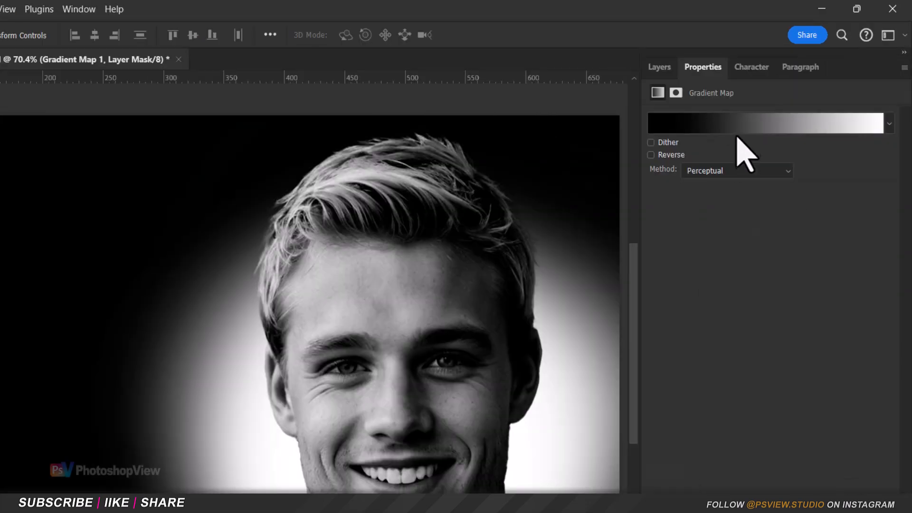
click(778, 97)
drag(542, 339, 628, 337)
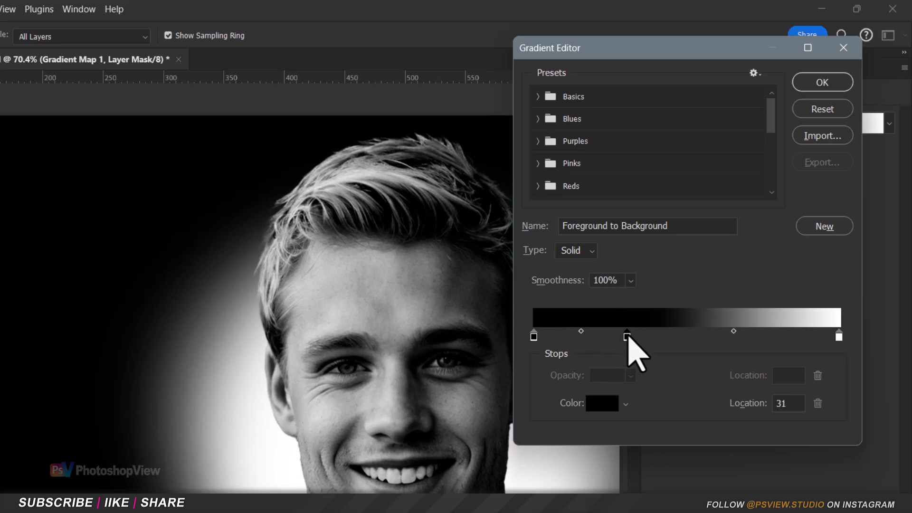
double_click(631, 338)
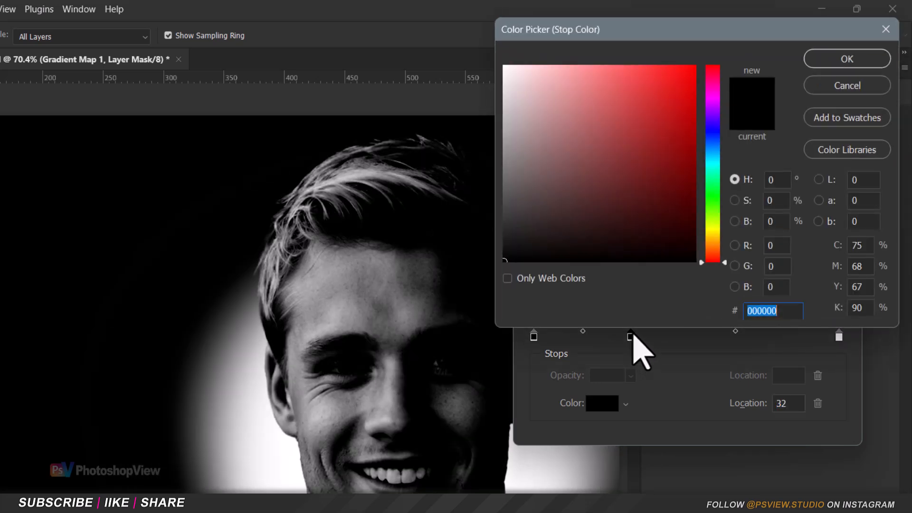
text(522500)
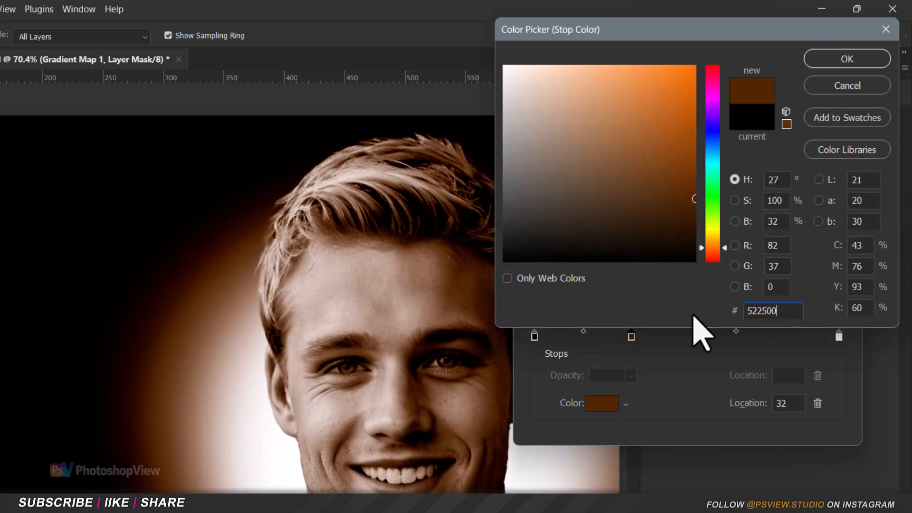
key(Return)
Add a yellow fcb600 gradient stop at location 70, accept the gradient, and clip the Gradient Map to the black layer.
drag(656, 338, 746, 337)
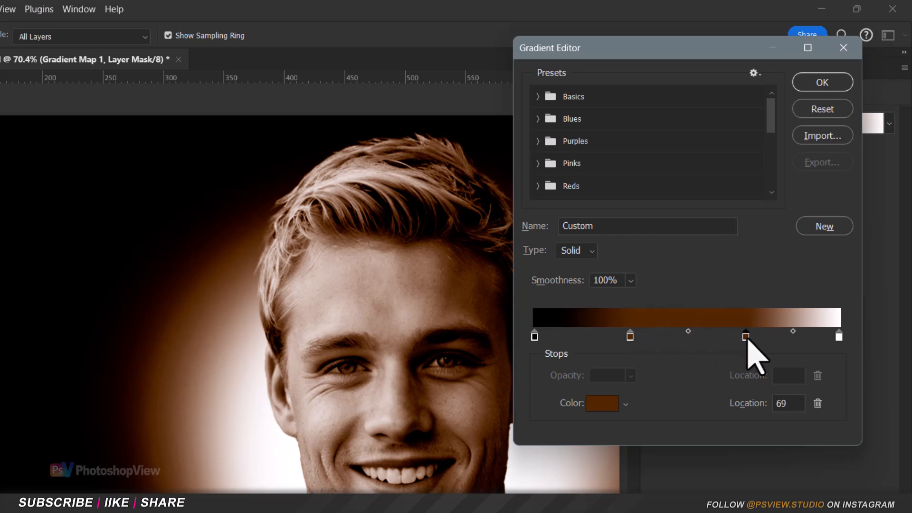
double_click(748, 337)
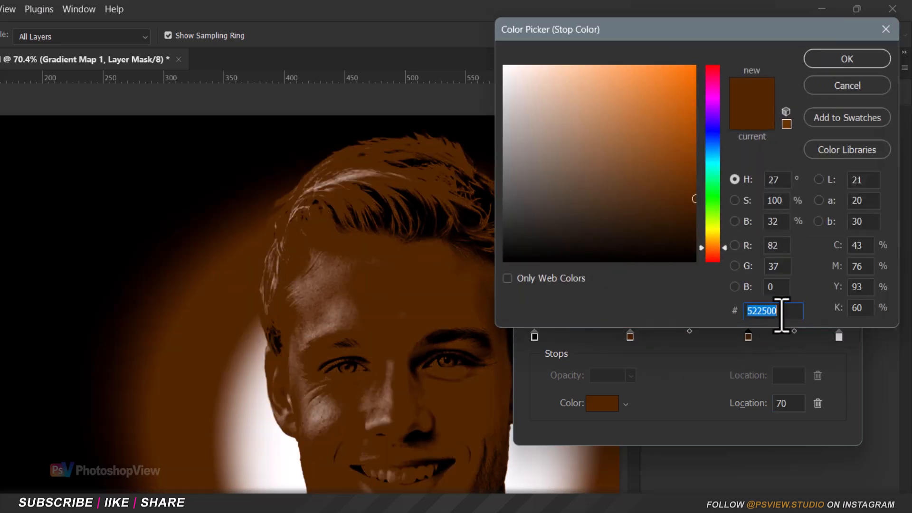
text(fcb600)
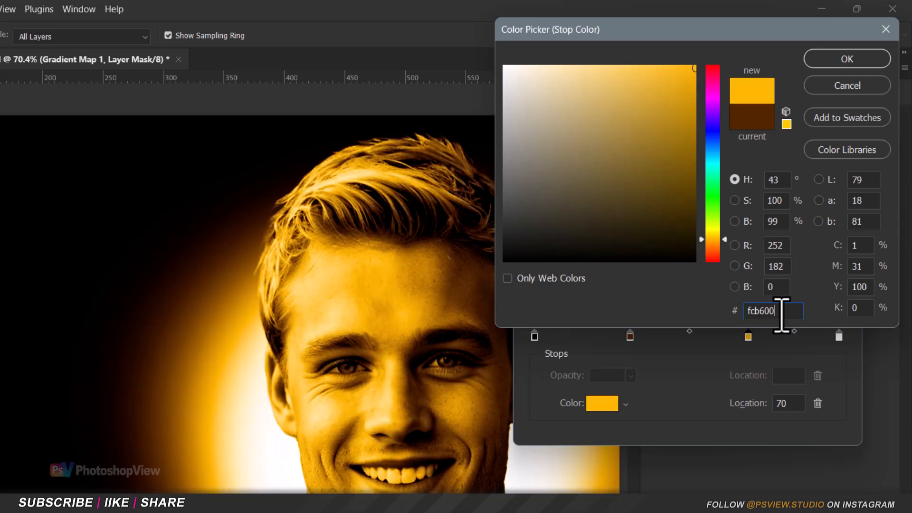
key(Return)
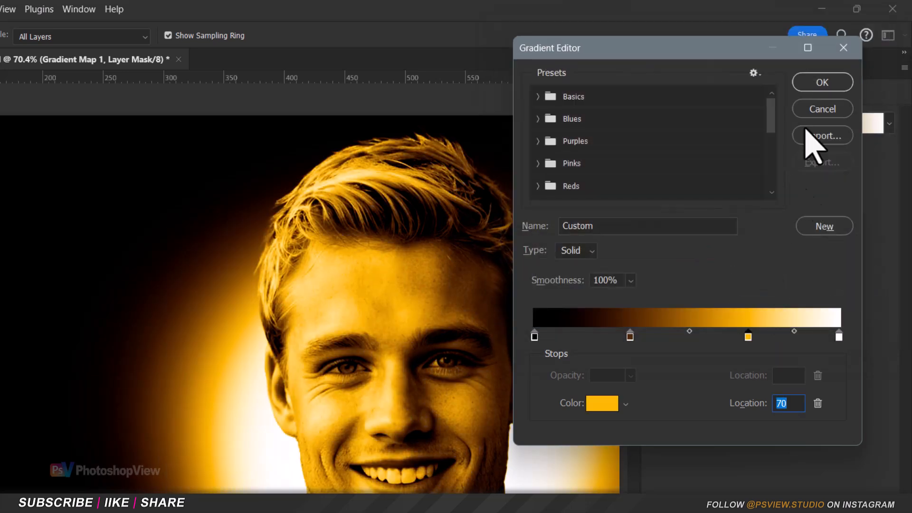
click(822, 82)
click(661, 67)
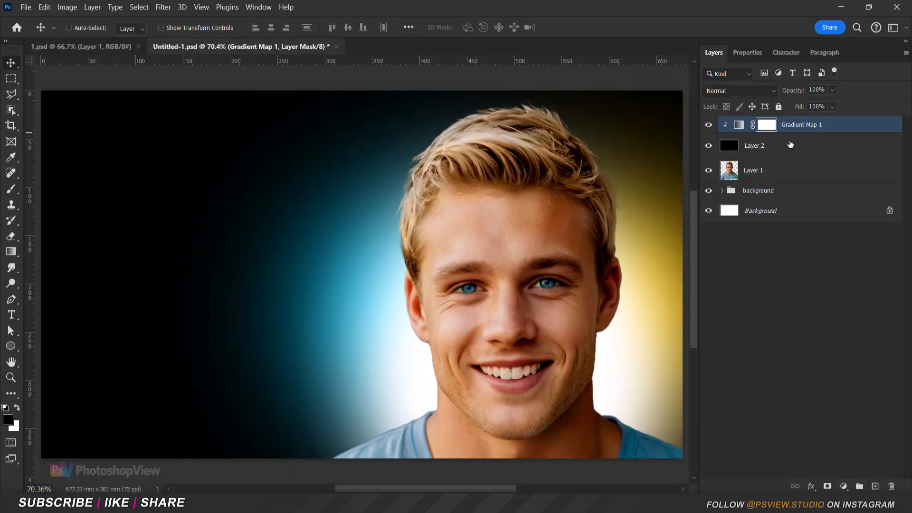
Group the black layer and its Gradient Map as "yellow glow", and select the black layer inside the group.
shift+click(755, 192)
key(ctrl+g)
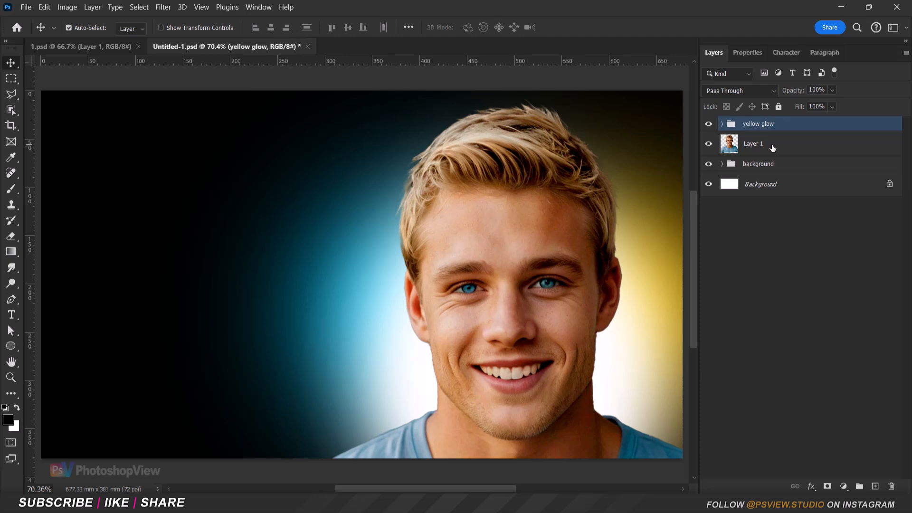
click(722, 124)
click(742, 163)
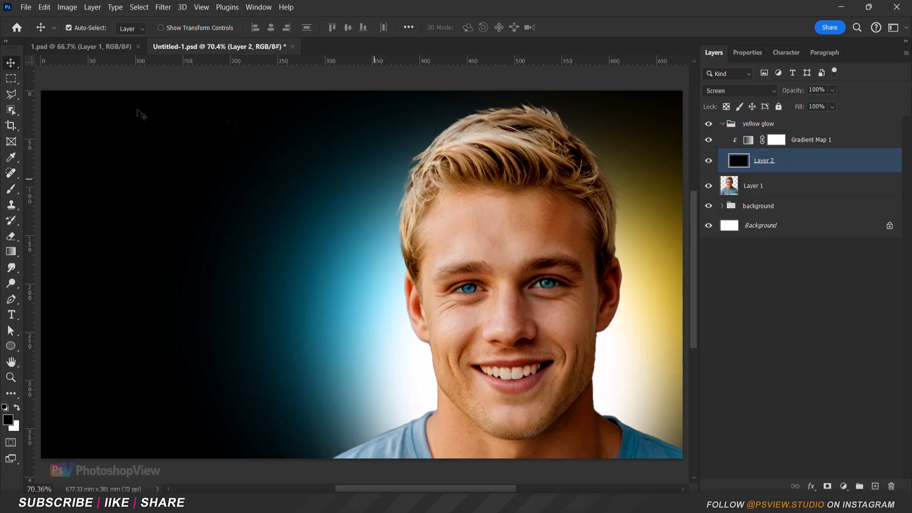
Outline a Polygonal Lasso selection from the forehead down the yellow-lit side of the face along the cheek and jaw to the chin.
key(b)
click(9, 98)
scroll(636, 226, up, 5)
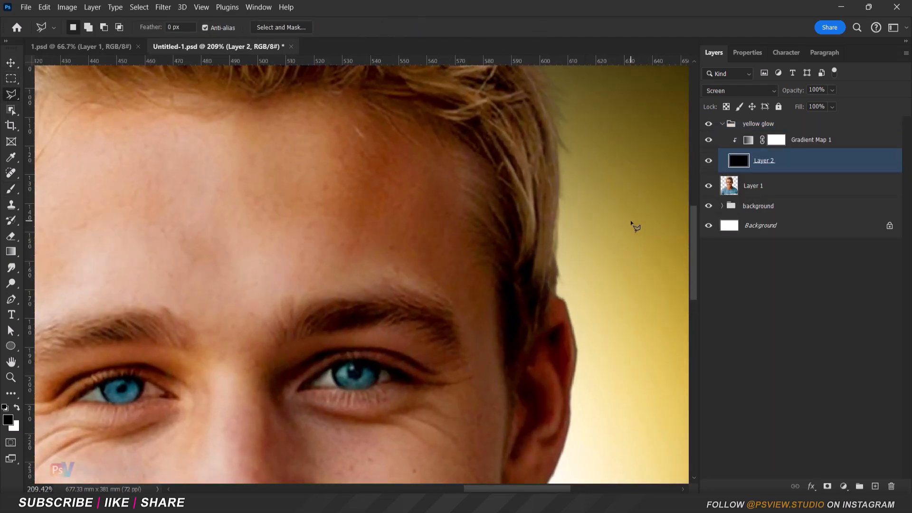
click(458, 229)
click(494, 285)
click(502, 365)
click(514, 400)
drag(513, 403, 503, 151)
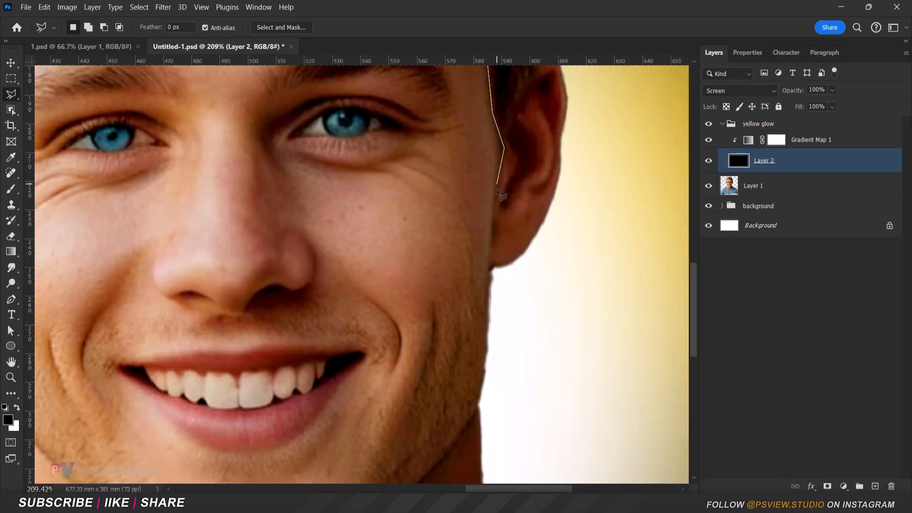
drag(478, 405, 527, 169)
click(354, 345)
click(411, 228)
mouse_move(411, 228)
mouse_down()
mouse_move(340, 364)
mouse_move(373, 396)
mouse_up()
click(395, 116)
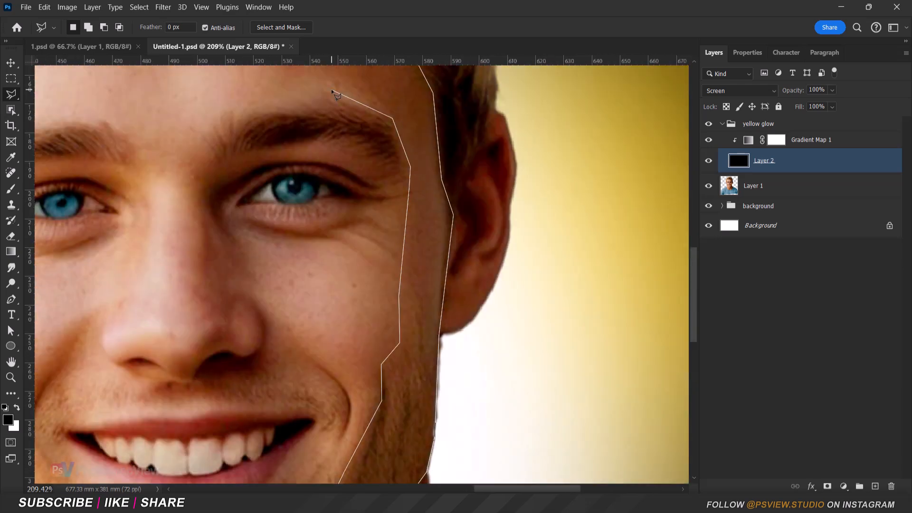
drag(337, 90, 363, 321)
click(261, 135)
Feather the face selection by 9.1 pixels.
scroll(388, 274, down, 3)
right_click(374, 206)
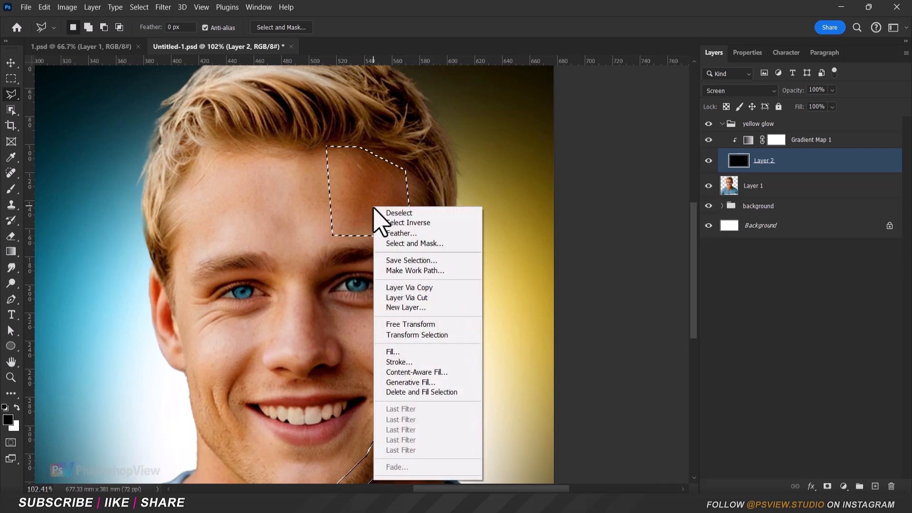
click(394, 234)
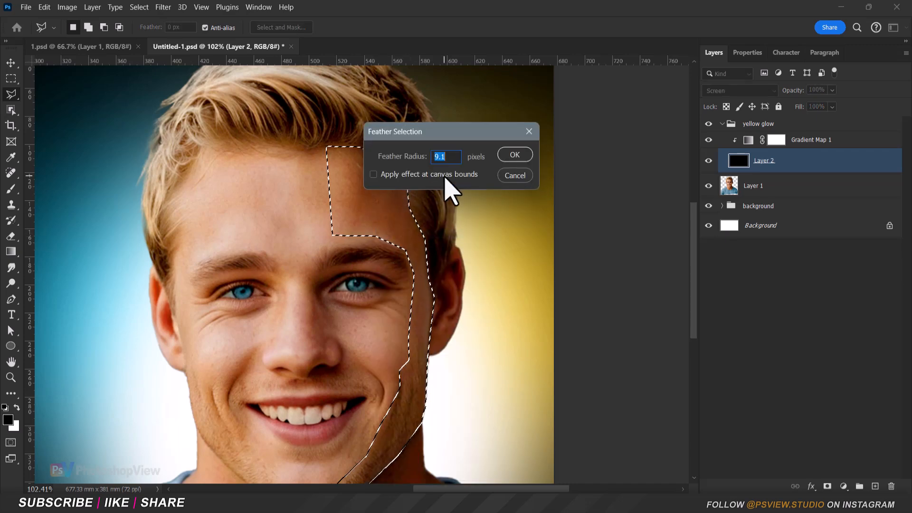
click(511, 147)
Switch to the Brush tool with 15% flow and make white the foreground color.
scroll(409, 422, up, 2)
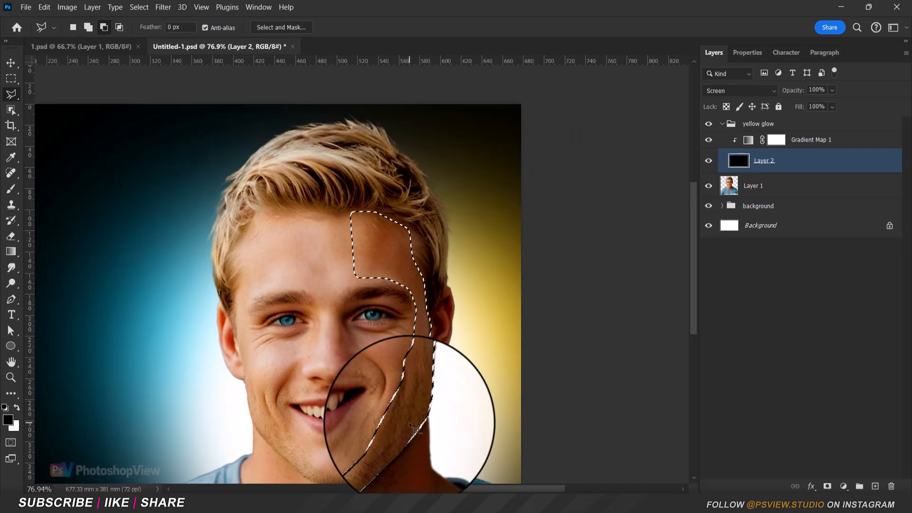
scroll(354, 210, up, 2)
click(11, 189)
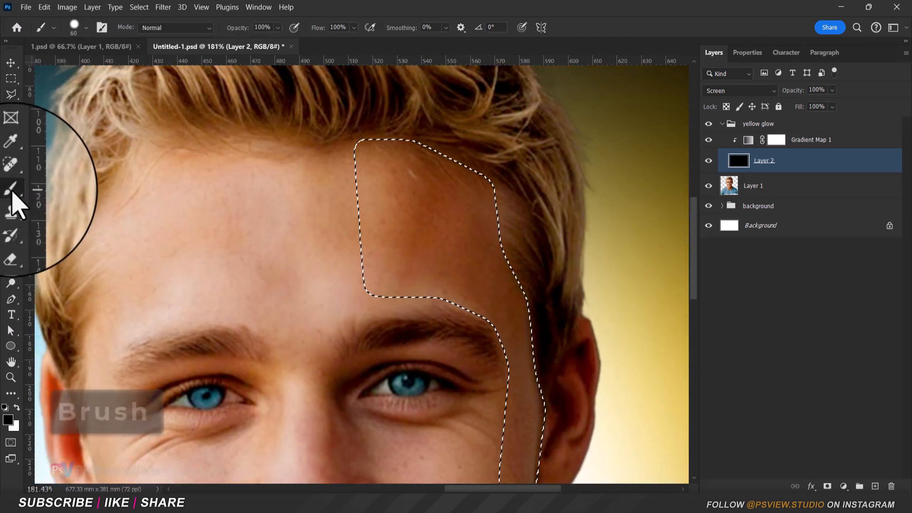
click(337, 27)
text(15)
key(Return)
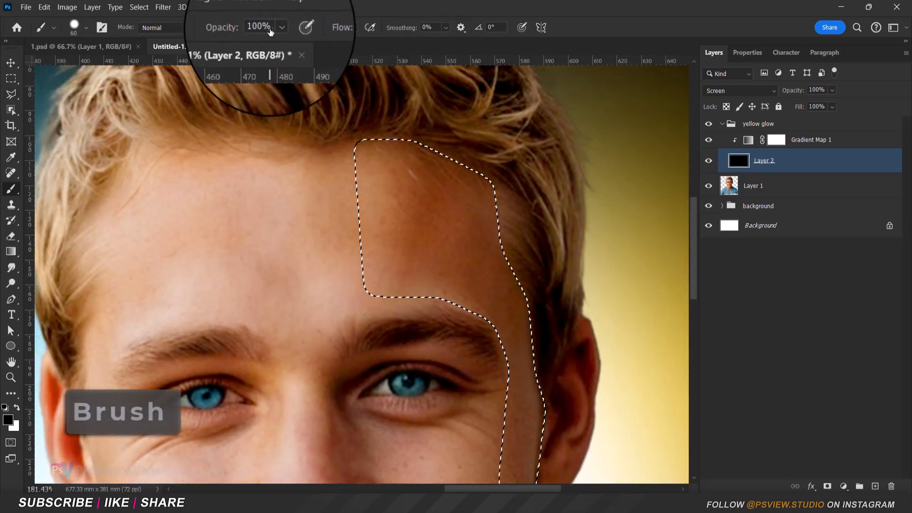
click(17, 408)
Set a soft brush to size 175 and paint yellow light inside the selection along the forehead, cheek and jaw.
key(bracketright)
key(bracketright)
key(bracketright)
key(bracketright)
key(bracketright)
key(bracketright)
key(bracketright)
scroll(446, 209, down, 4)
right_click(429, 168)
click(491, 177)
key(Return)
mouse_move(418, 152)
mouse_down()
mouse_move(485, 327)
mouse_move(391, 459)
mouse_move(407, 454)
mouse_move(537, 242)
mouse_move(482, 144)
mouse_move(448, 157)
mouse_move(500, 368)
mouse_move(418, 445)
mouse_move(452, 397)
mouse_up()
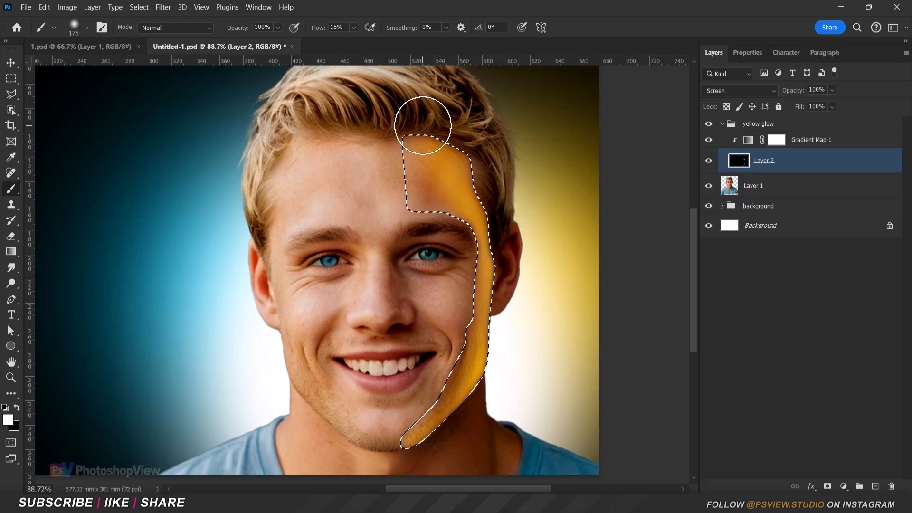
Clear the face selection and switch to the Smudge tool at 20% strength with brush size 70.
key(ctrl+d)
scroll(434, 441, up, 5)
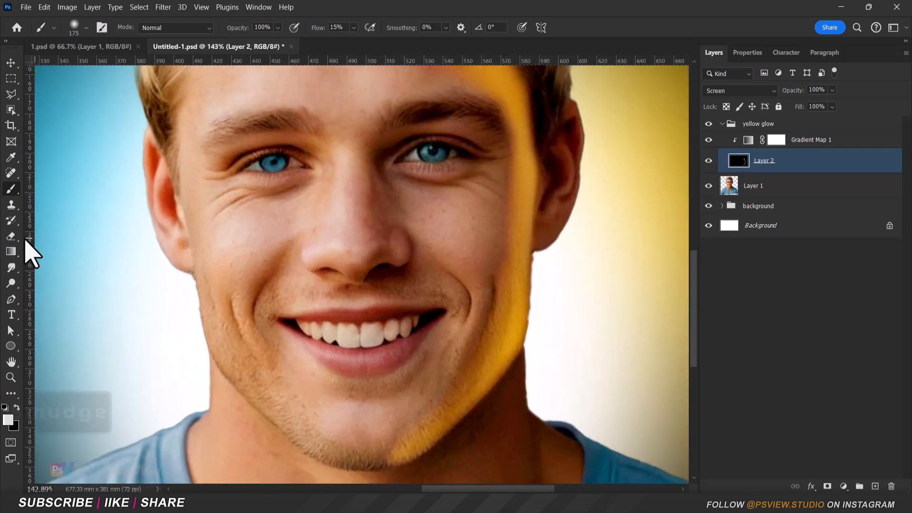
click(10, 268)
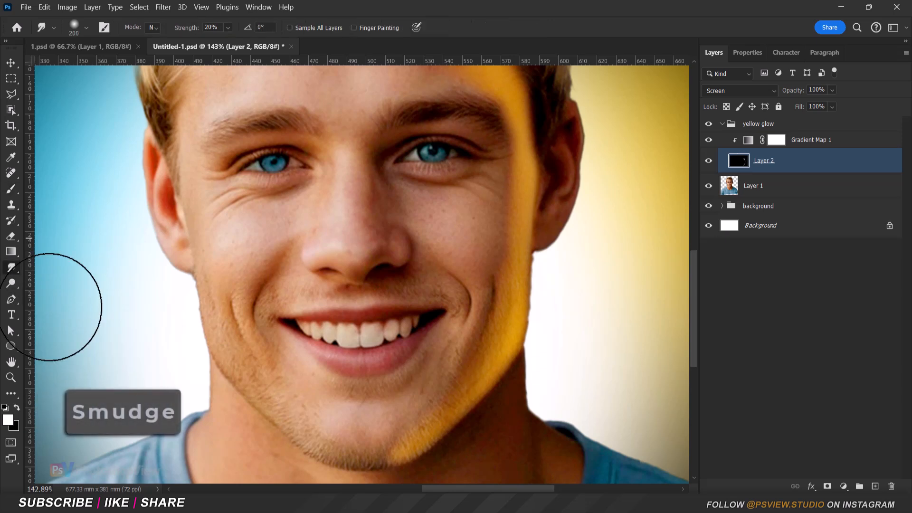
right_click(364, 352)
click(432, 4)
key(bracketleft)
key(bracketleft)
key(bracketleft)
key(bracketleft)
key(bracketleft)
key(bracketleft)
key(bracketleft)
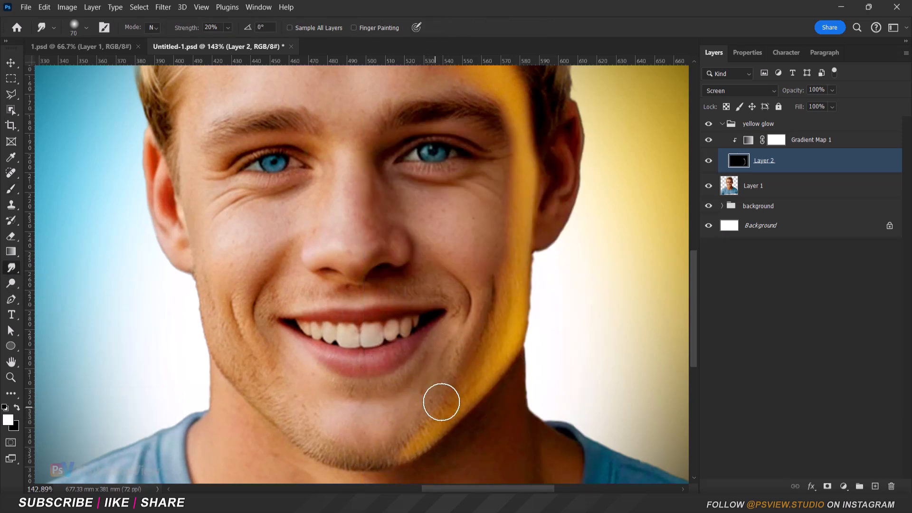
Smudge the inner edge of the yellow light along the jaw, cheek and forehead to soften it into the skin.
drag(422, 462, 419, 429)
drag(468, 383, 462, 356)
scroll(474, 344, up, 2)
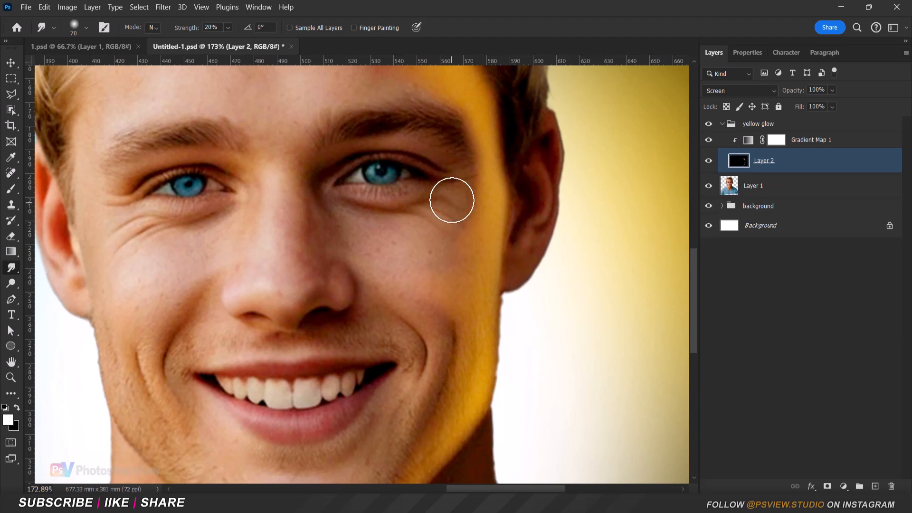
drag(421, 97, 383, 330)
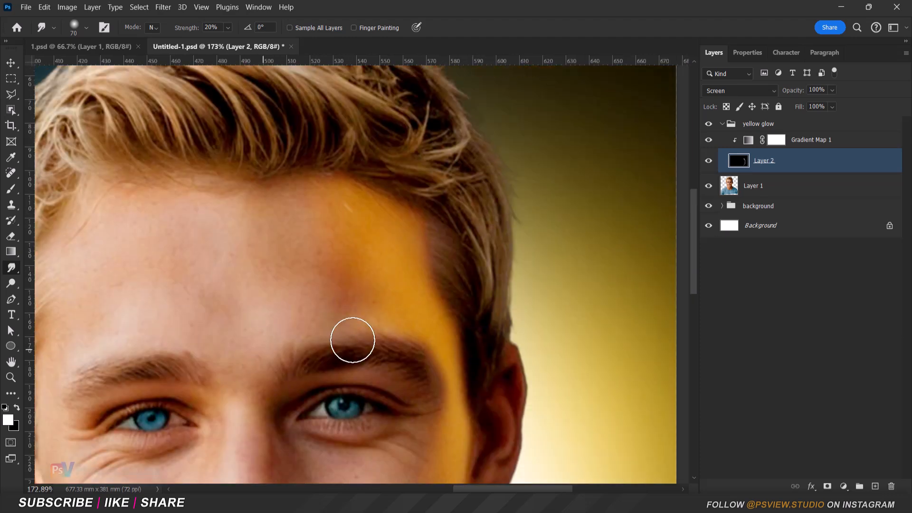
scroll(245, 331, down, 10)
scroll(254, 363, down, 3)
scroll(260, 388, left, 5)
Restore the face selection, brighten the yellow light inside it with a size 250 brush, and deselect.
key(b)
scroll(523, 375, up, 3)
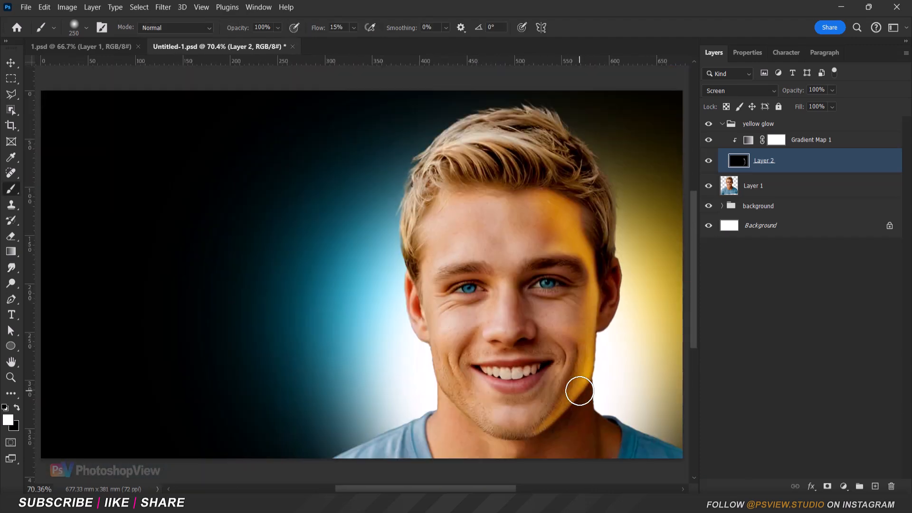
click(140, 7)
click(199, 58)
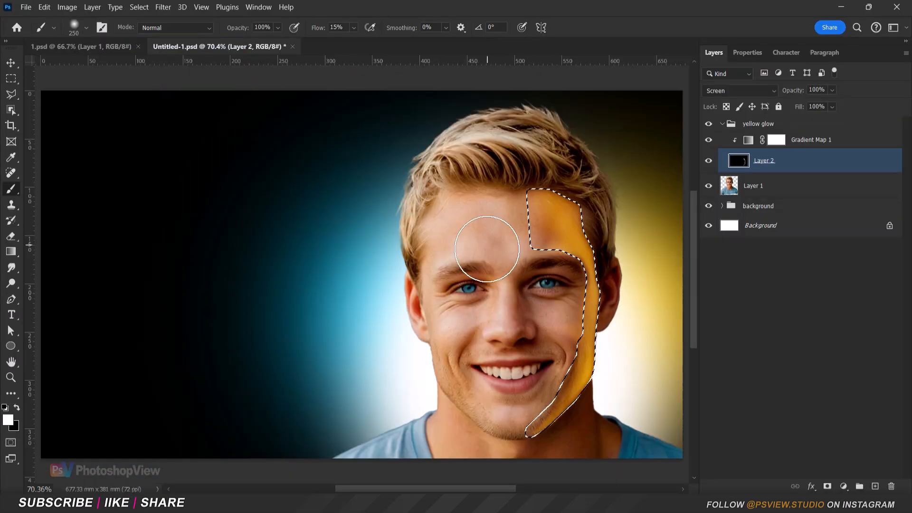
key(ctrl+d)
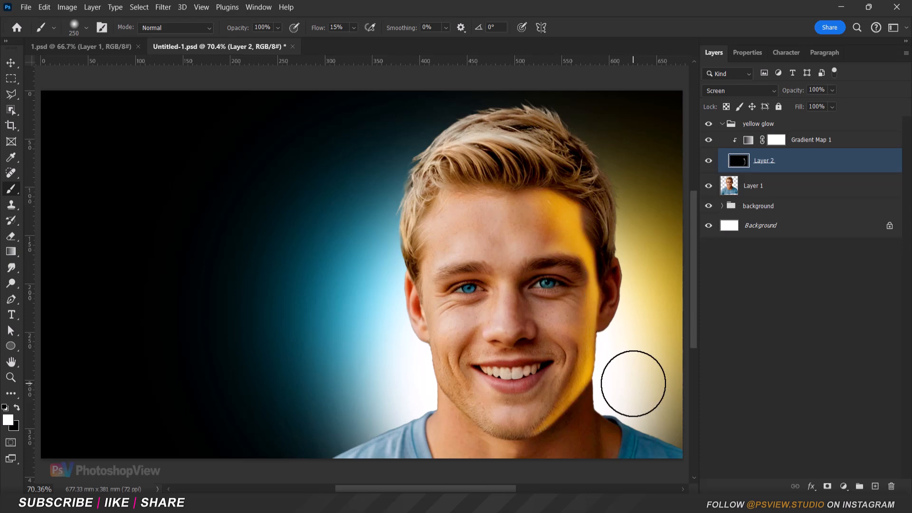
Smudge the brightened yellow light into the forehead and cheek skin with a size 100 brush.
click(11, 268)
scroll(594, 362, up, 6)
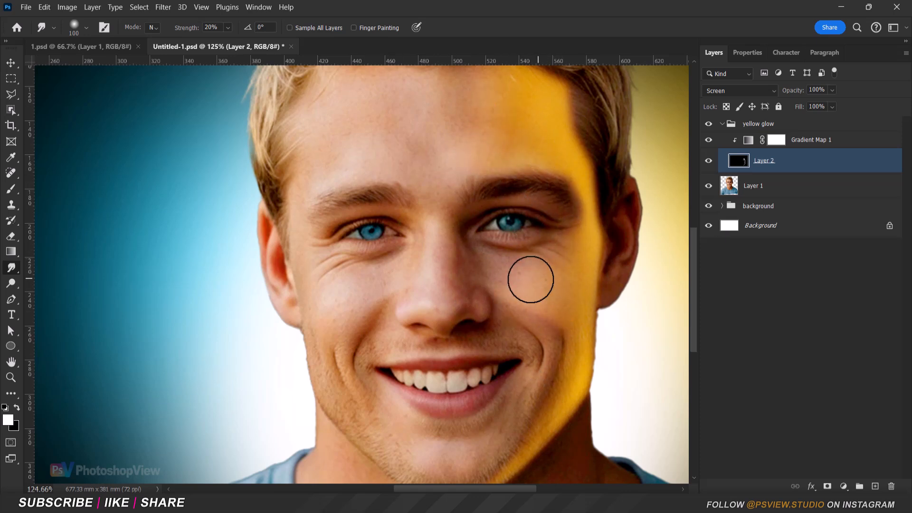
scroll(521, 407, down, 6)
Restore the face selection, intensify the yellow light along its outer edge with the brush, and deselect.
key(b)
click(139, 7)
click(150, 44)
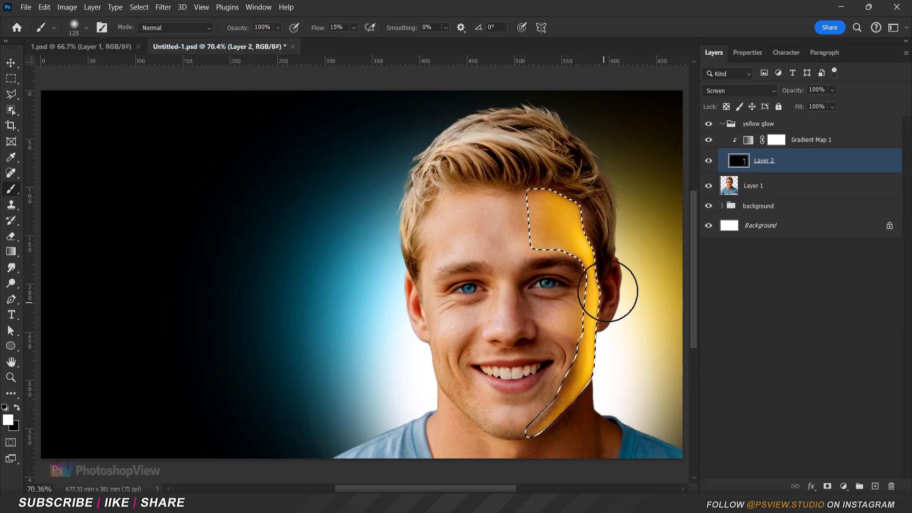
key(ctrl+d)
Outline a Polygonal Lasso selection of the neck below the yellow-lit jaw and feather it.
click(11, 95)
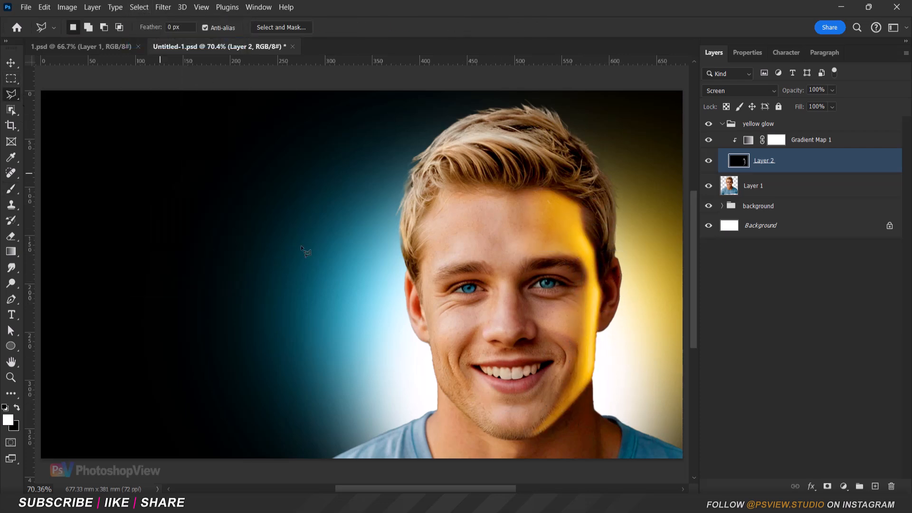
scroll(574, 418, up, 6)
drag(574, 418, 536, 322)
scroll(537, 318, up, 7)
click(518, 154)
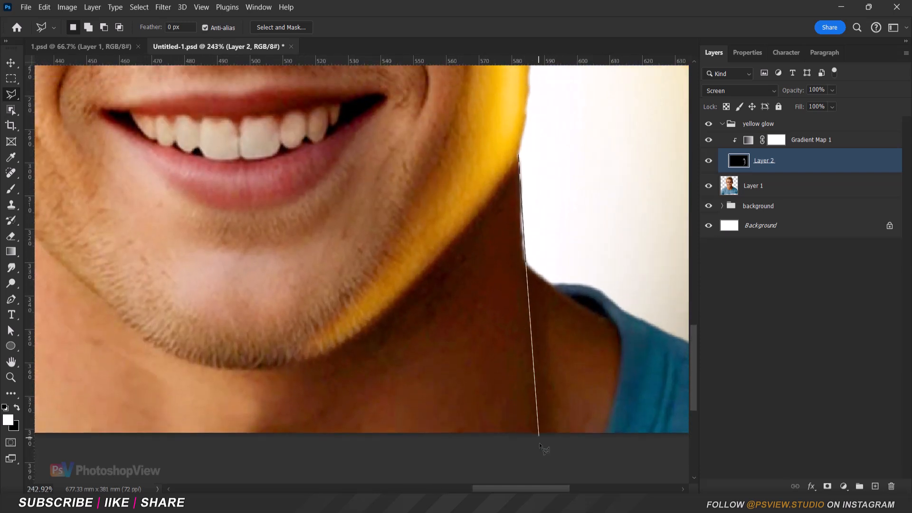
click(517, 156)
right_click(476, 300)
click(508, 55)
click(519, 153)
Paint yellow light inside the neck selection with a size 125 soft brush at 15% flow, and clear the selection.
click(11, 188)
mouse_move(549, 206)
mouse_down()
mouse_move(505, 206)
mouse_move(508, 198)
mouse_move(476, 417)
mouse_move(470, 282)
mouse_move(420, 365)
mouse_move(469, 398)
mouse_move(399, 419)
mouse_up()
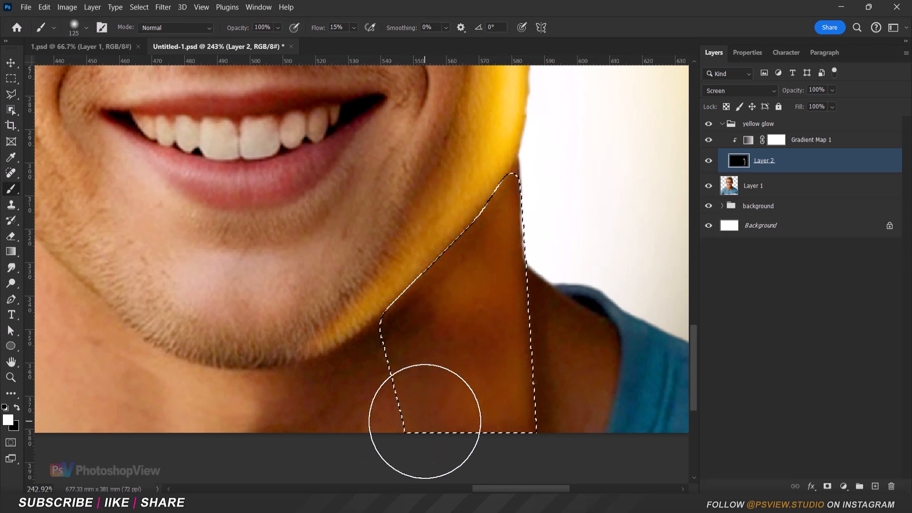
key(r)
key(ctrl+d)
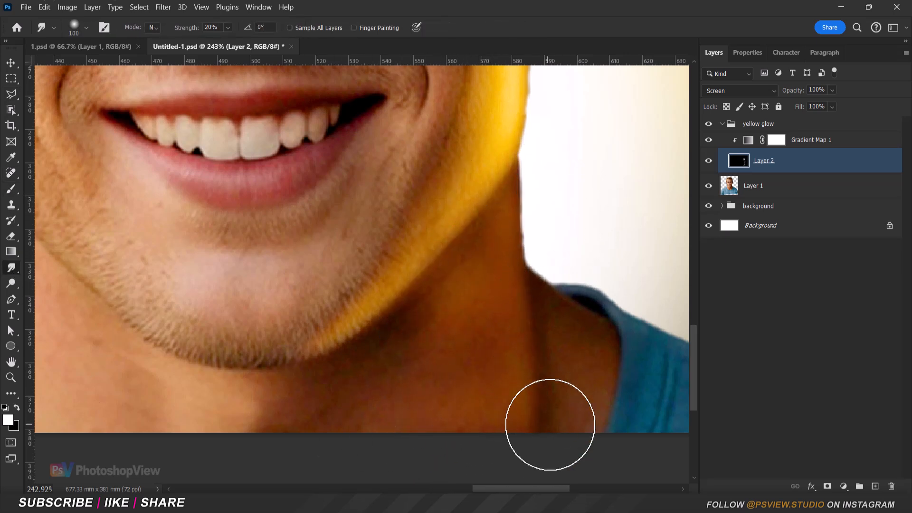
key(ctrl+z)
key(b)
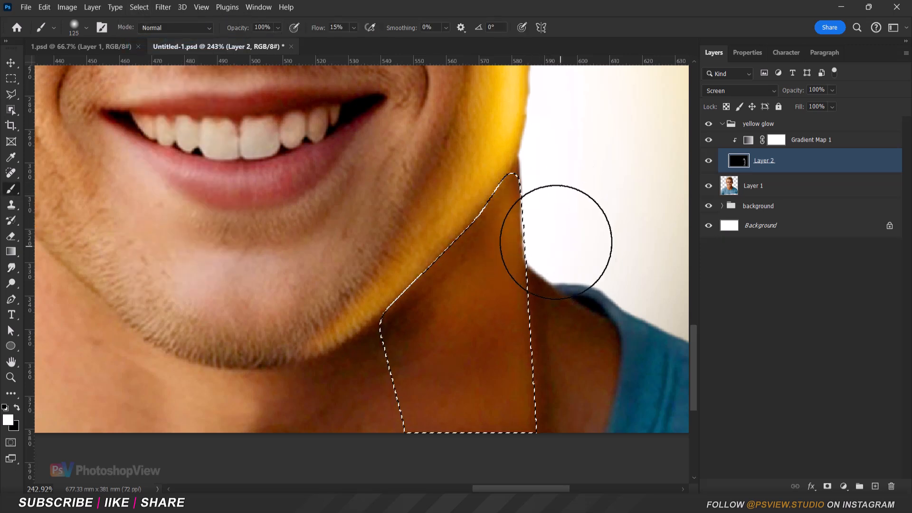
key(ctrl+d)
key(ctrl+0)
Set the brush size to 175 and add a mask to the yellow glow group from Layer 1's pixel outline.
key(bracketright)
key(bracketright)
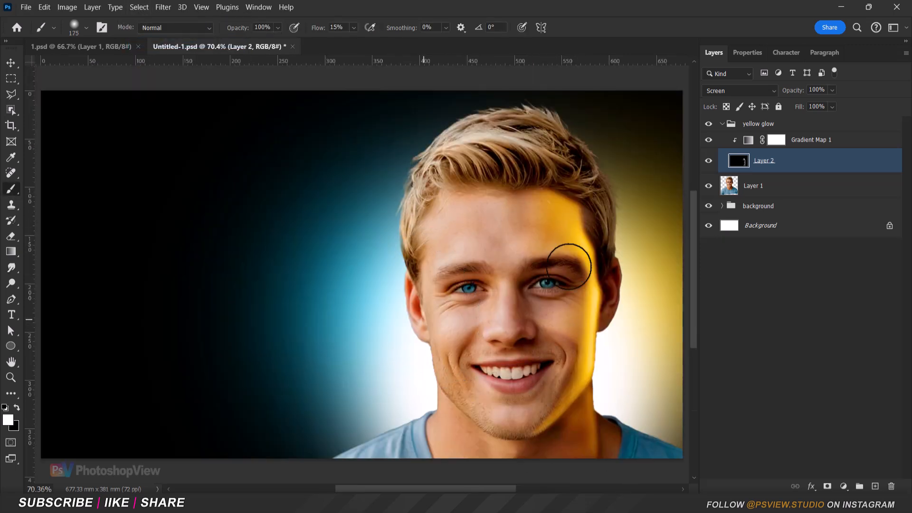
click(728, 187)
right_click(728, 187)
click(749, 224)
click(740, 127)
click(827, 486)
Paint yellow rim light on Layer 2 along the shirt shoulder on the yellow-lit side.
click(763, 162)
scroll(674, 391, up, 3)
scroll(594, 409, right, 6)
scroll(534, 425, down, 3)
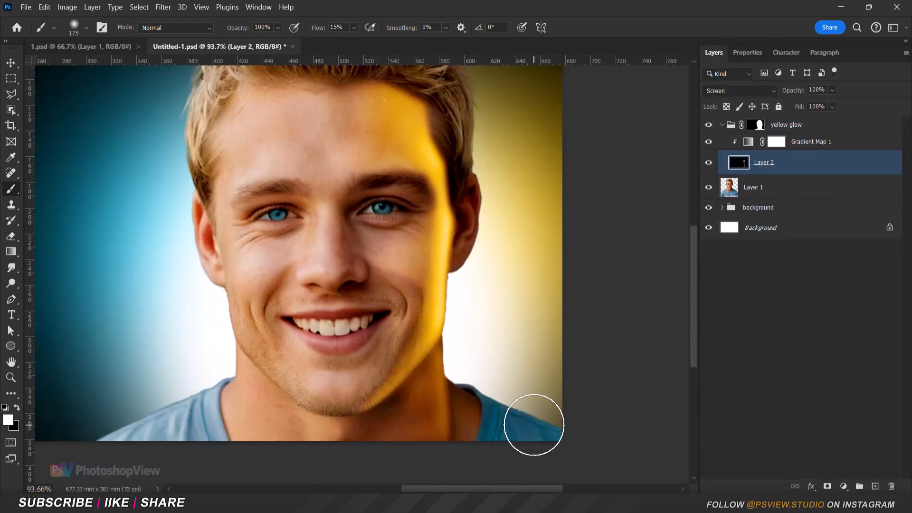
drag(478, 363, 574, 395)
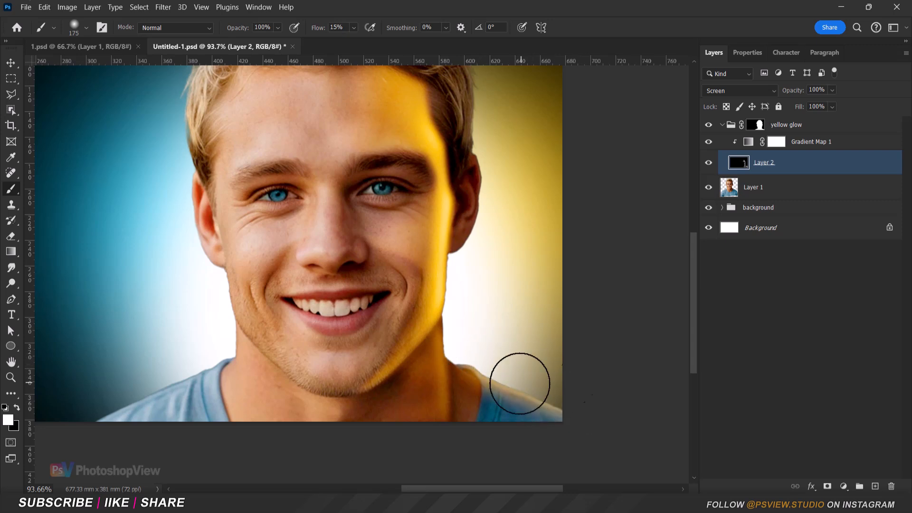
scroll(518, 358, down, 3)
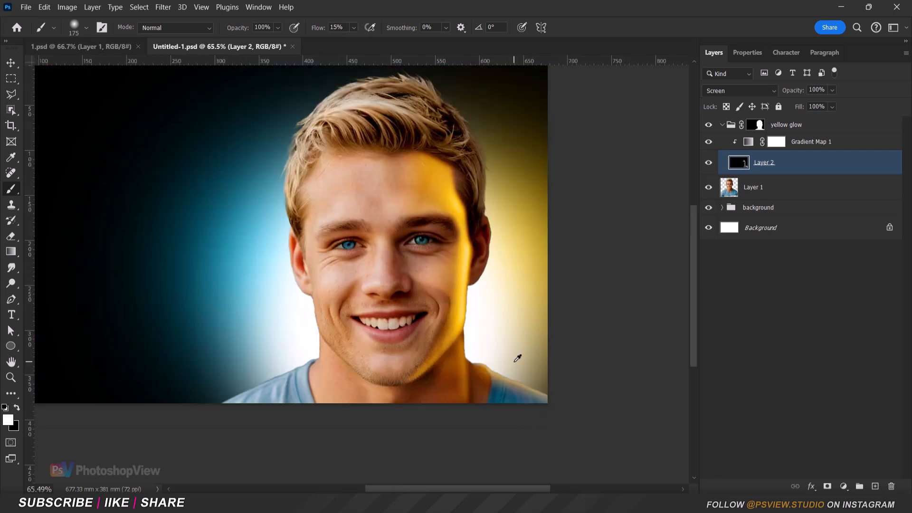
Paint yellow rim light over the hair's outer edge on the yellow-lit side with the size 175 brush.
scroll(545, 280, up, 3)
key(v)
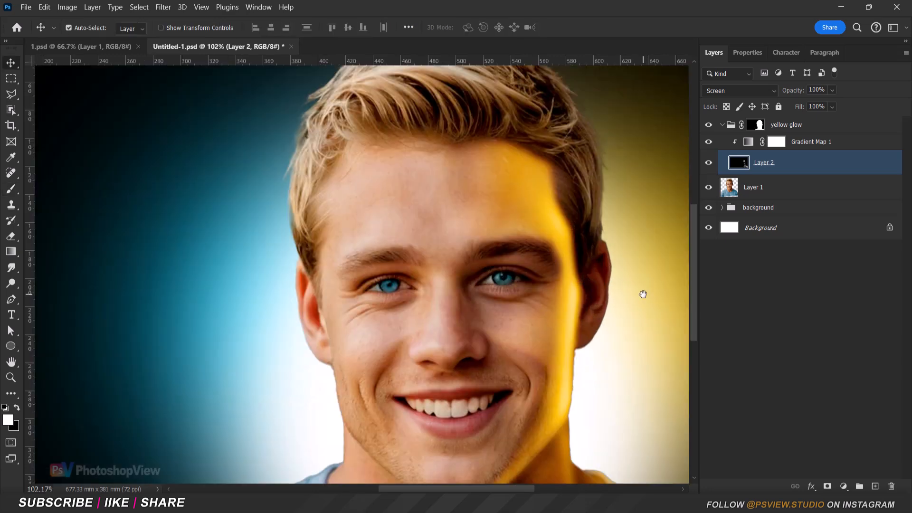
scroll(522, 389, up, 3)
scroll(522, 390, up, 2)
key(b)
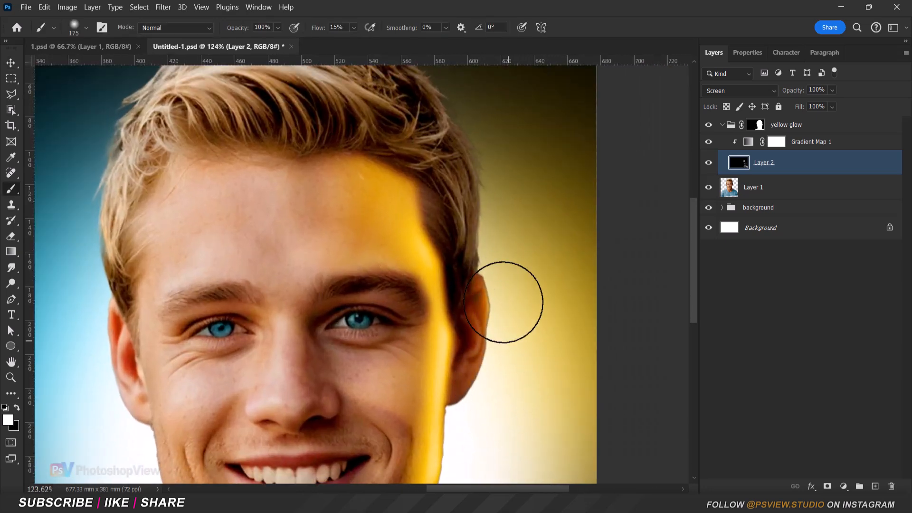
mouse_move(498, 202)
mouse_down()
mouse_move(533, 342)
mouse_move(373, 133)
mouse_up()
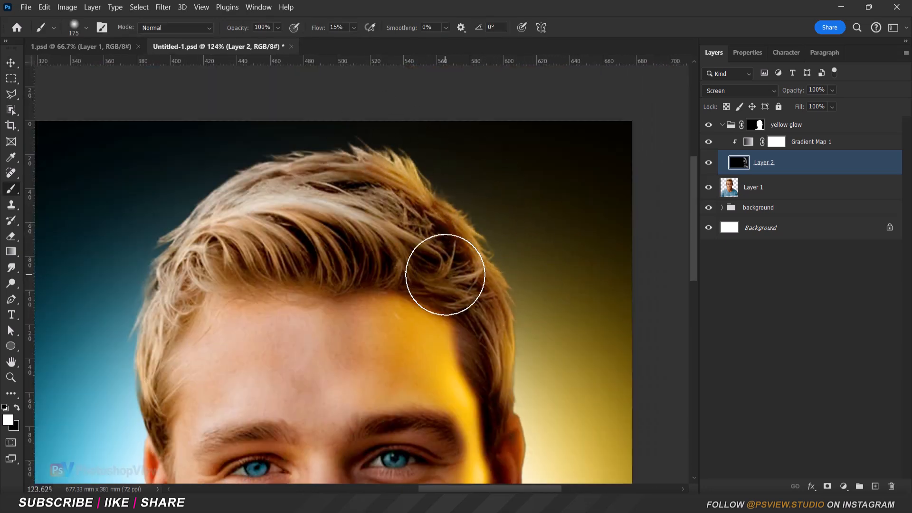
drag(445, 256, 514, 318)
scroll(430, 187, down, 4)
scroll(544, 320, up, 3)
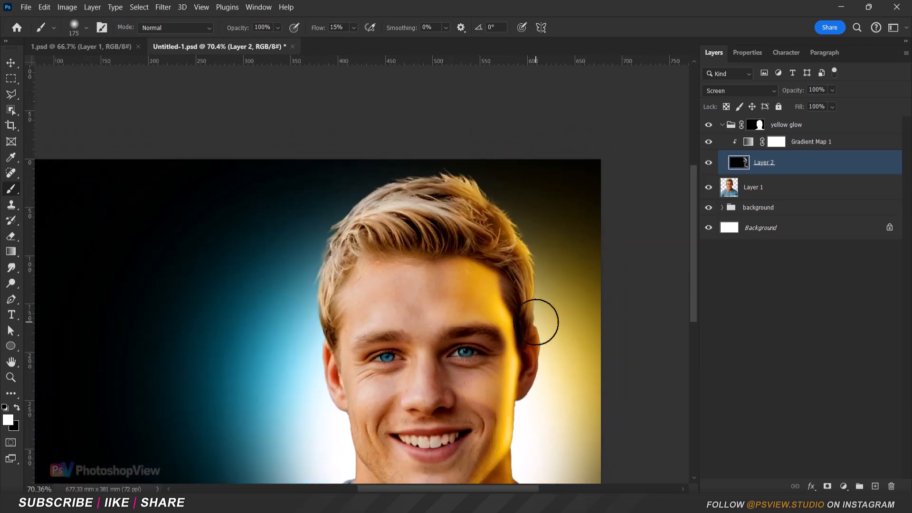
Paint yellow light on the outer rim and inner folds of the yellow-lit ear with smaller brushes, down to size 25.
scroll(550, 360, up, 2)
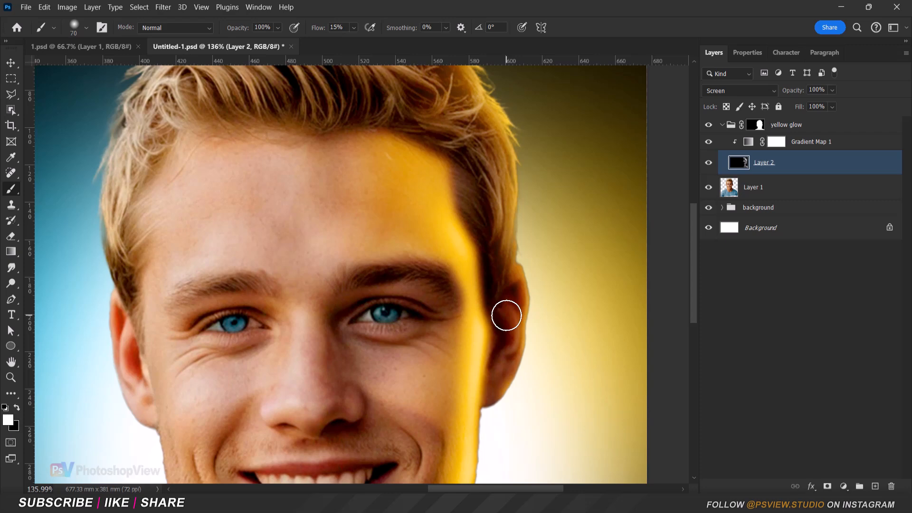
scroll(535, 395, down, 4)
scroll(521, 352, up, 6)
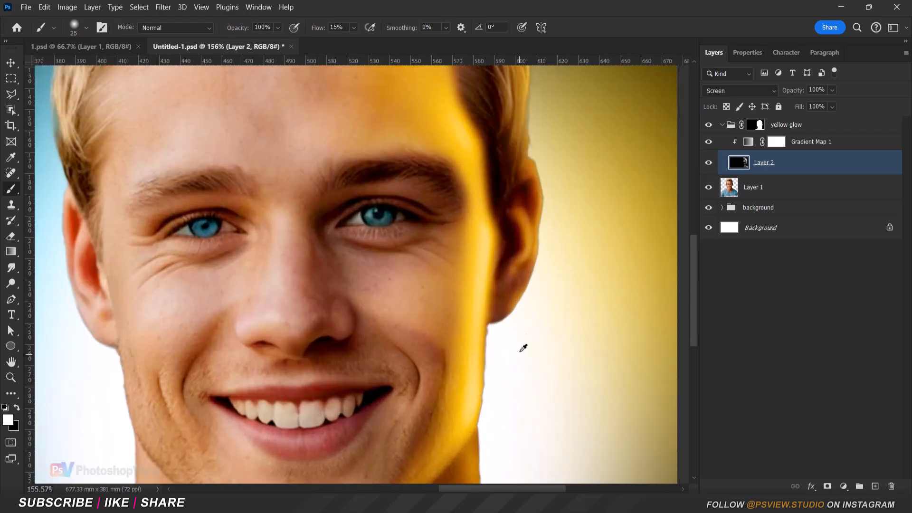
scroll(529, 322, down, 4)
scroll(529, 350, up, 4)
Enlarge the brush to size 45 and add yellow light to the hair above the yellow-lit ear.
key(bracketright)
key(bracketright)
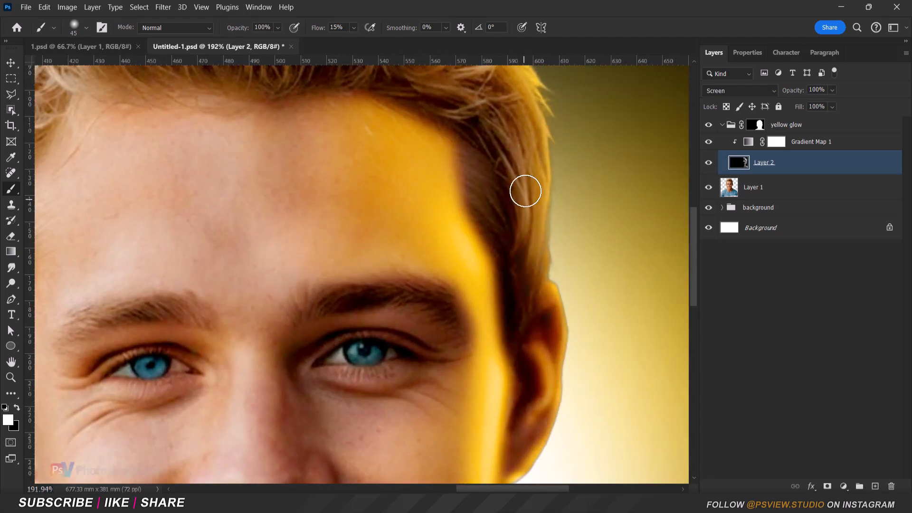
scroll(524, 208, down, 4)
scroll(522, 295, up, 3)
scroll(514, 186, down, 4)
scroll(534, 358, up, 2)
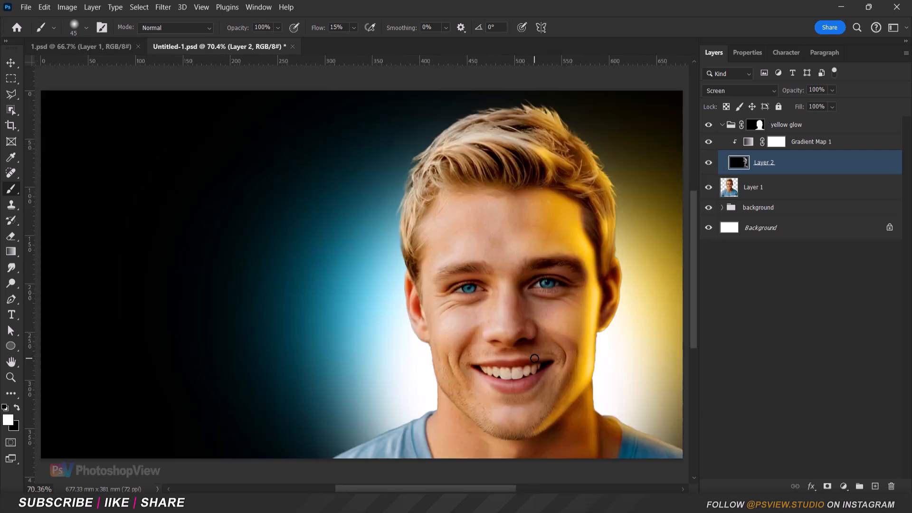
Collapse the yellow glow group and duplicate it.
click(787, 125)
click(723, 126)
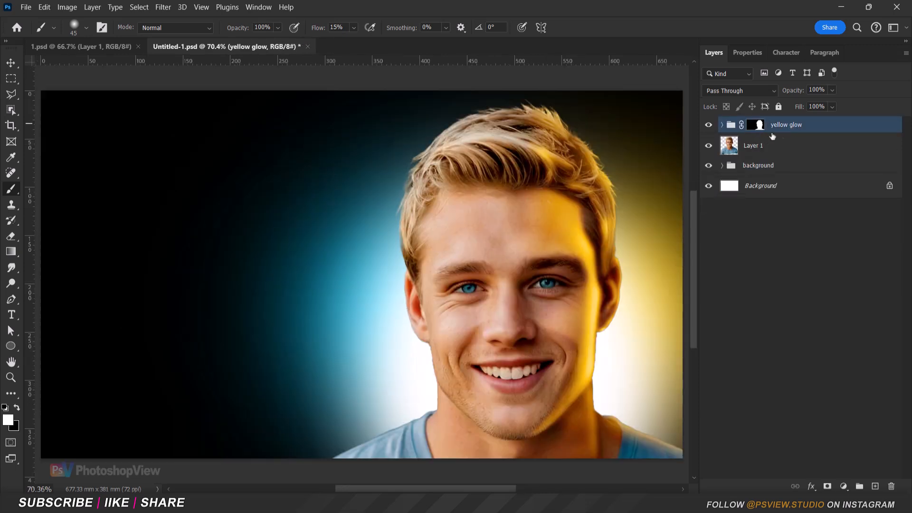
key(ctrl+j)
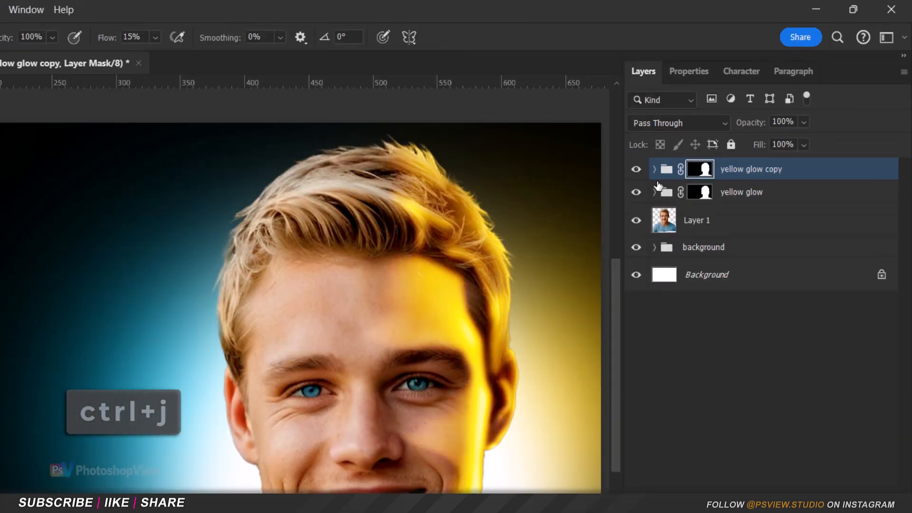
Fill Layer 2 inside the duplicated yellow glow group with black to erase its painted light.
click(655, 170)
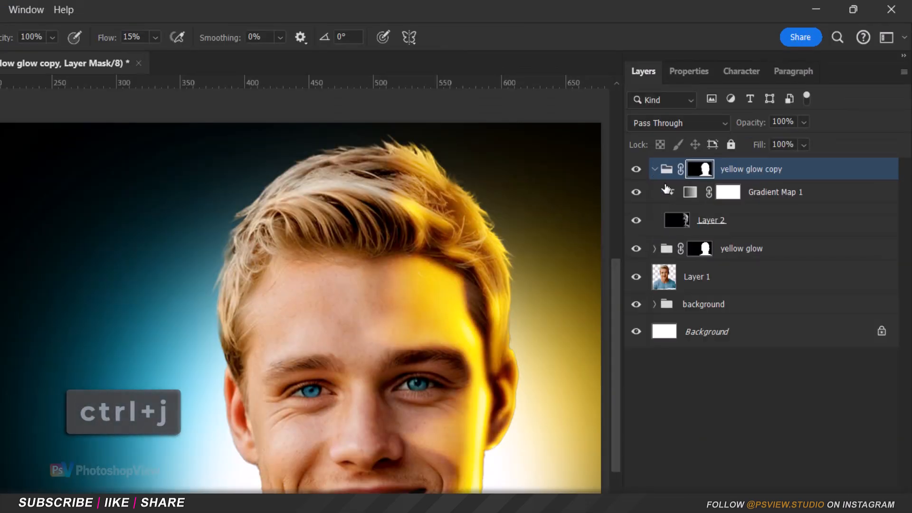
click(683, 224)
key(alt+BackSpace)
key(ctrl+BackSpace)
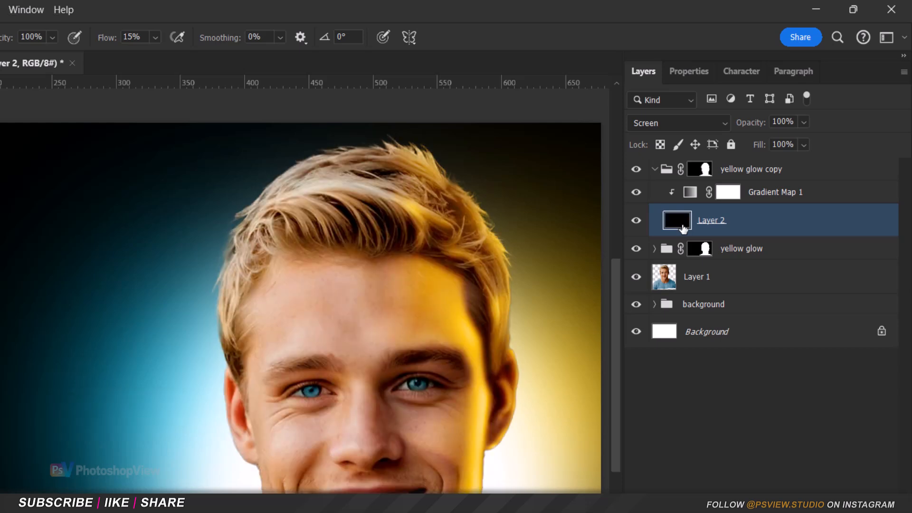
Change the brown stop at location 32 in the duplicated group's gradient map to dark navy blue, #002052.
click(684, 192)
click(720, 135)
double_click(612, 357)
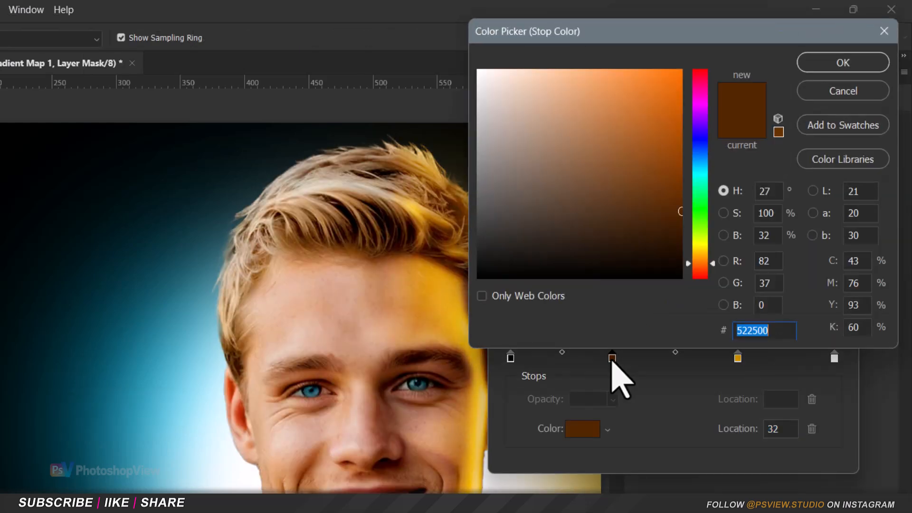
text(002)
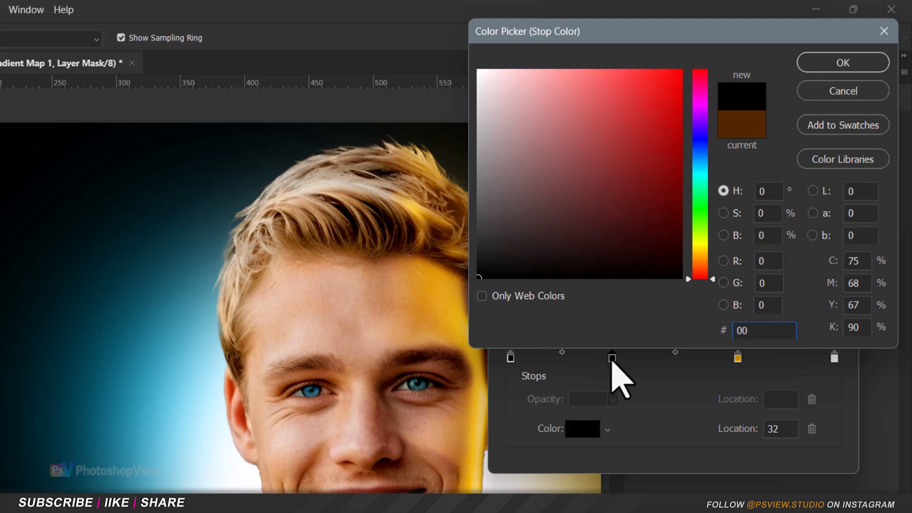
text(052)
key(Return)
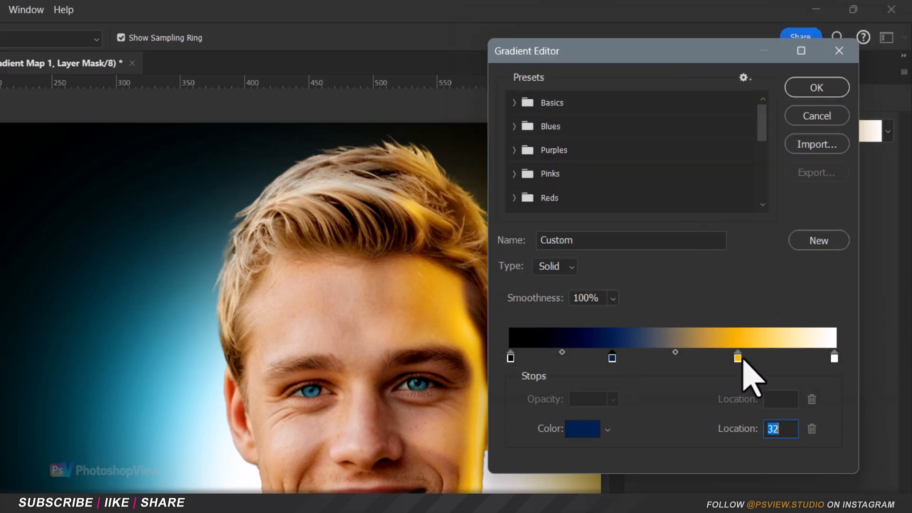
Change the gradient map's yellow stop at location 70 to cyan, #00f0ff, and rename the duplicated group blue glow.
double_click(737, 358)
text(00f0ff)
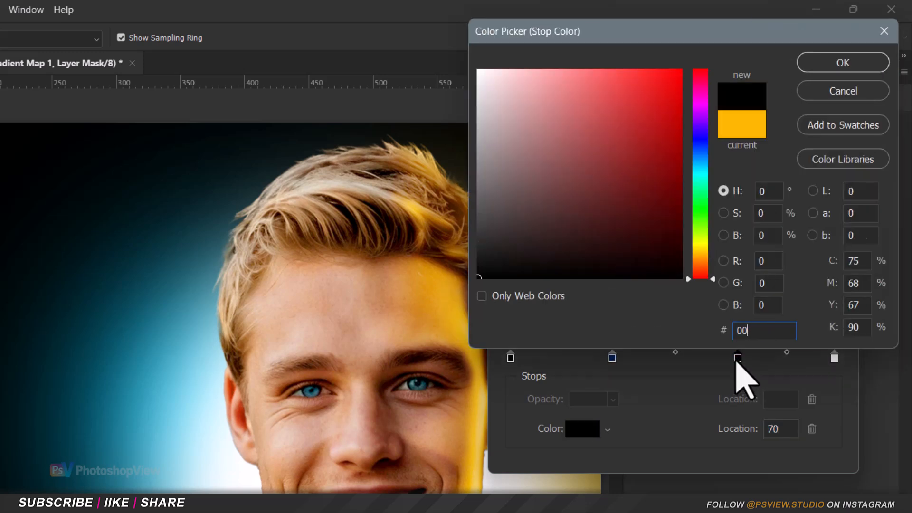
key(Return)
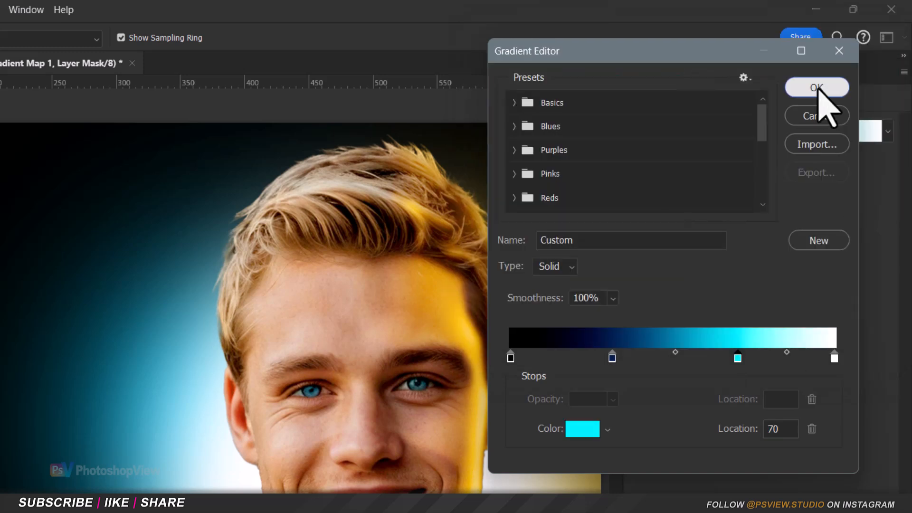
click(817, 88)
click(643, 72)
double_click(729, 170)
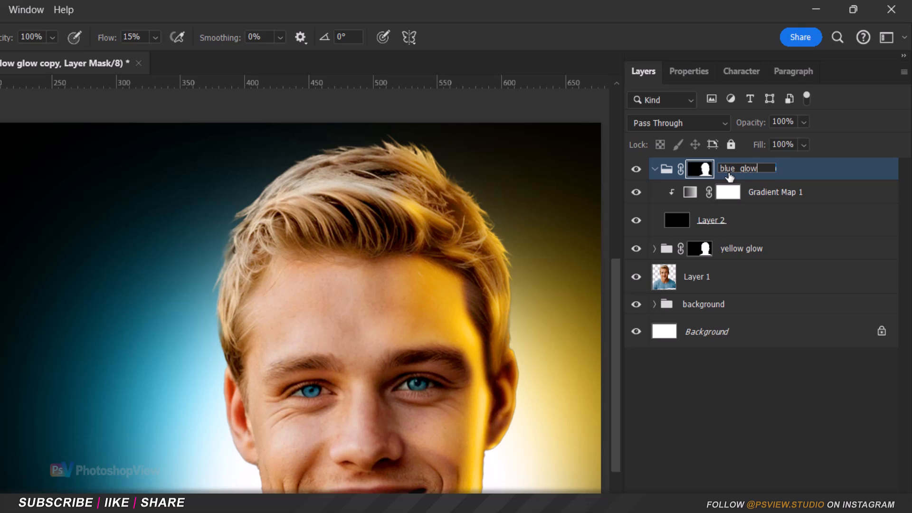
On Layer 2 of the blue glow group, outline the blue-lit side of the face from forehead to chin with the Polygonal Lasso.
click(677, 224)
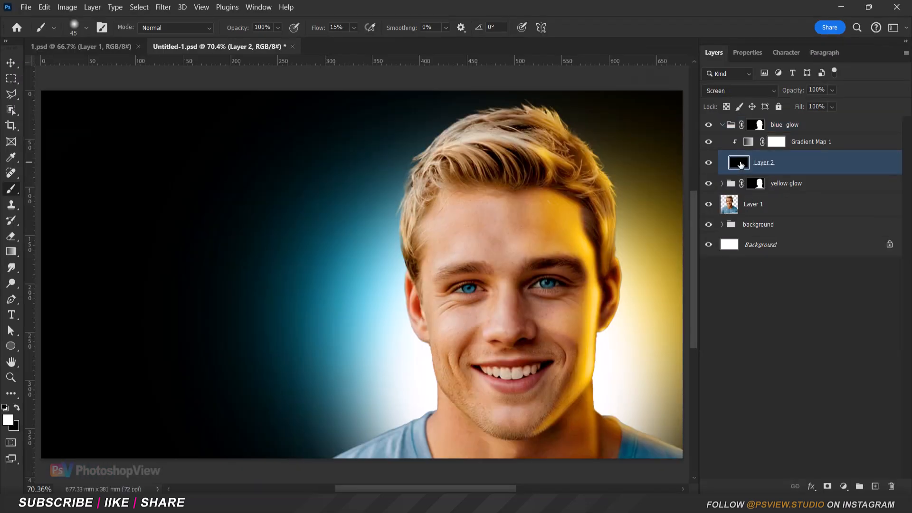
scroll(436, 364, up, 3)
scroll(436, 364, up, 1)
click(14, 94)
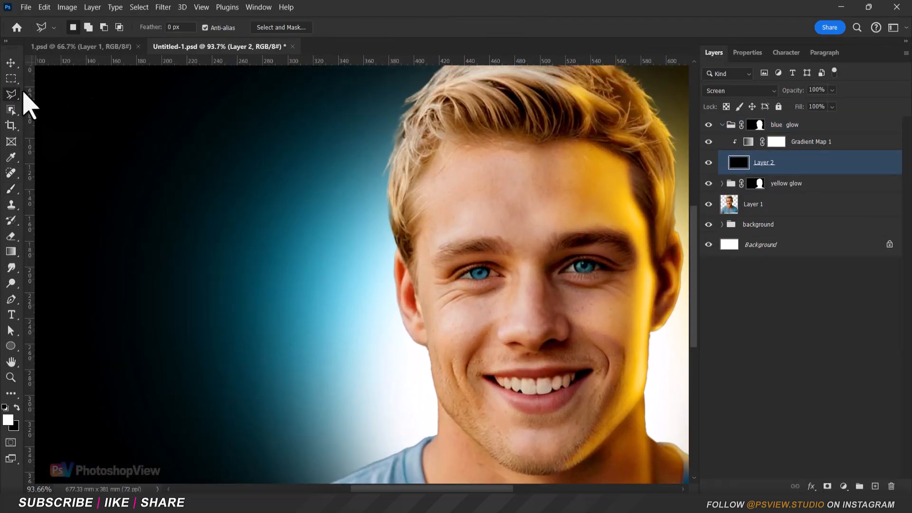
scroll(328, 264, up, 1)
scroll(399, 242, down, 1)
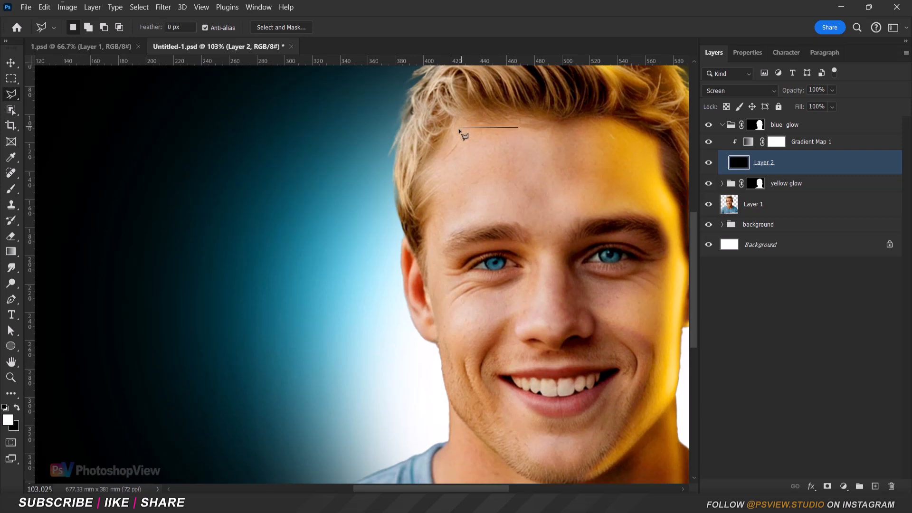
click(473, 431)
click(528, 479)
click(546, 482)
click(549, 464)
click(508, 424)
click(453, 268)
click(442, 244)
click(451, 228)
click(496, 215)
click(521, 195)
click(520, 123)
Feather the face selection.
right_click(465, 164)
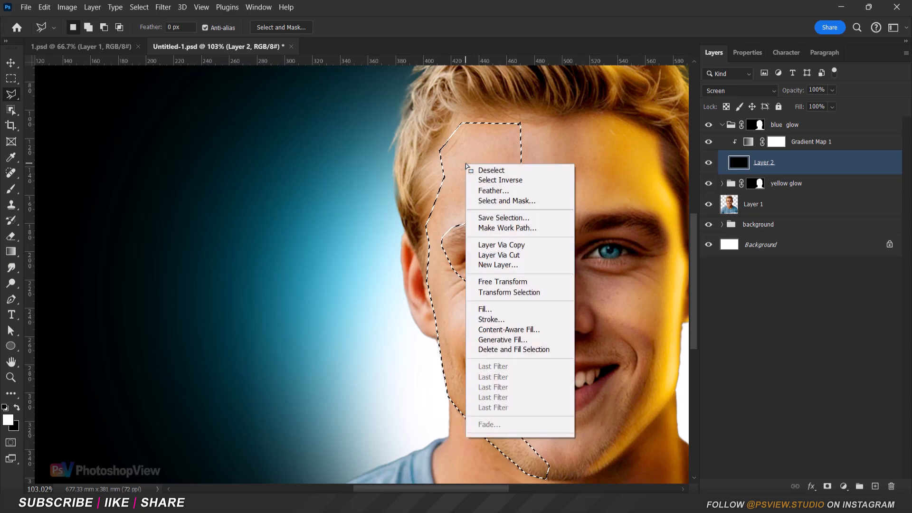
click(480, 190)
key(Return)
Brush white light inside the selection's outer edge from forehead to jaw, reducing the brush as needed, and deselect.
click(11, 189)
mouse_move(479, 144)
mouse_down()
mouse_move(444, 303)
mouse_move(493, 134)
mouse_move(431, 273)
mouse_up()
key(bracketleft)
key(bracketleft)
key(bracketleft)
key(bracketleft)
mouse_move(472, 135)
mouse_down()
mouse_move(431, 190)
mouse_move(440, 401)
mouse_move(418, 291)
mouse_move(448, 133)
mouse_up()
key(ctrl+d)
Smudge the inner edge of the blue light along the jaw and chin at 20% strength with a size 100 brush.
click(10, 268)
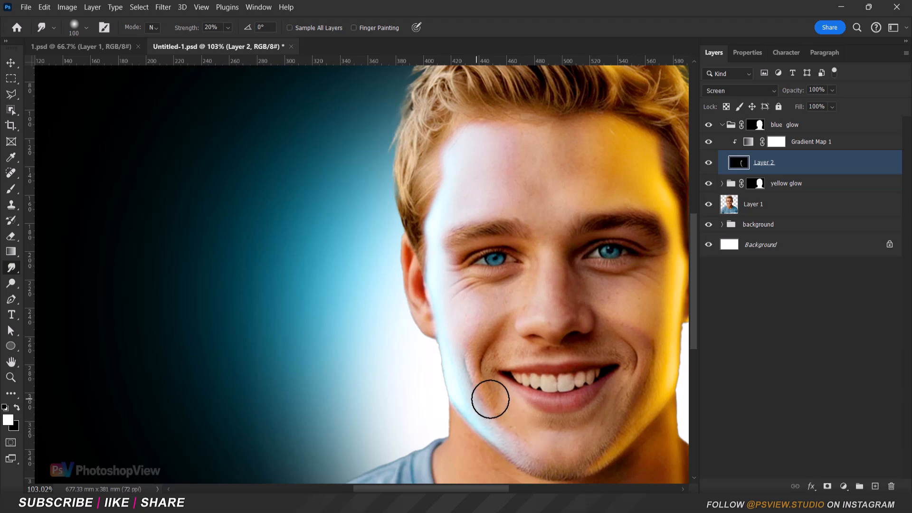
drag(528, 476, 526, 431)
Clean up the blue light's outer edge beside the ear with a harder black brush at size 50 and 100% flow.
alt+scroll(523, 434, up, 9)
click(11, 189)
right_click(279, 313)
drag(375, 177, 421, 177)
click(425, 5)
key(bracketleft)
key(bracketleft)
key(bracketleft)
key(bracketleft)
key(bracketleft)
click(497, 415)
key(ctrl+z)
click(17, 408)
drag(474, 393, 372, 301)
drag(256, 80, 292, 390)
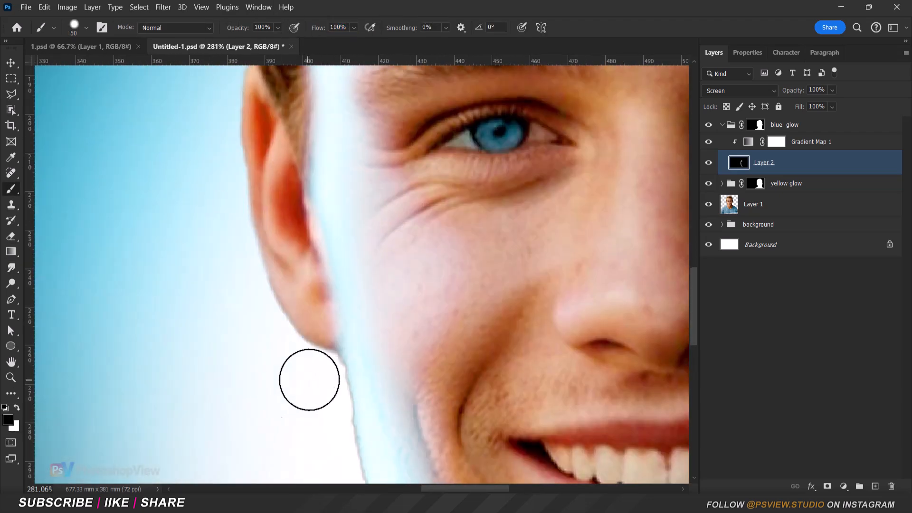
Using a soft white brush at size 300 and 15% flow, add blue light to the hair, face edge and shirt shoulder.
scroll(259, 373, up, 5)
alt+scroll(520, 402, down, 10)
alt+scroll(520, 402, up, 3)
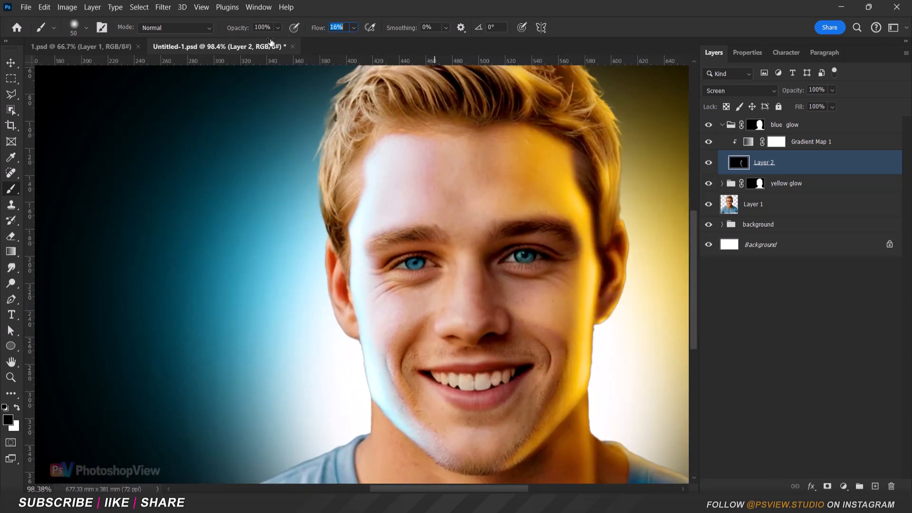
key(bracketright)
key(bracketright)
key(bracketright)
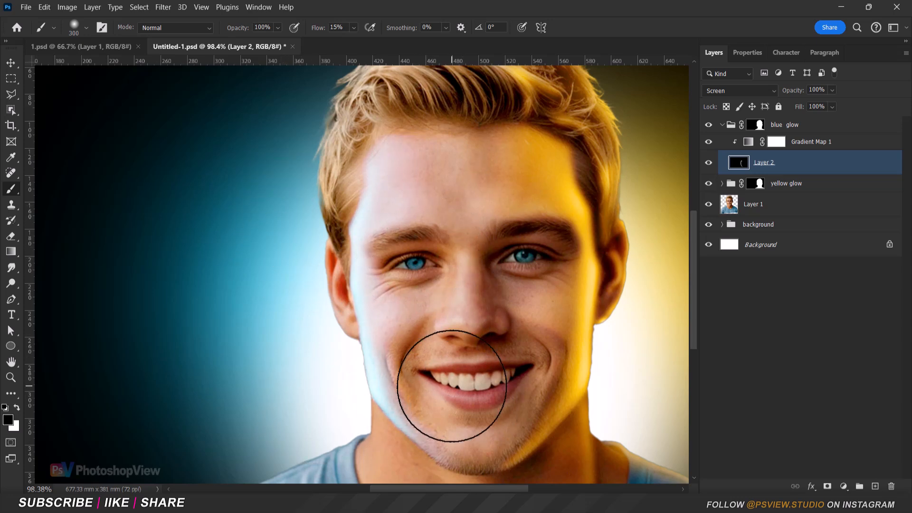
alt+scroll(448, 386, down, 2)
key(x)
mouse_move(458, 117)
mouse_down()
mouse_move(385, 185)
mouse_move(378, 243)
mouse_up()
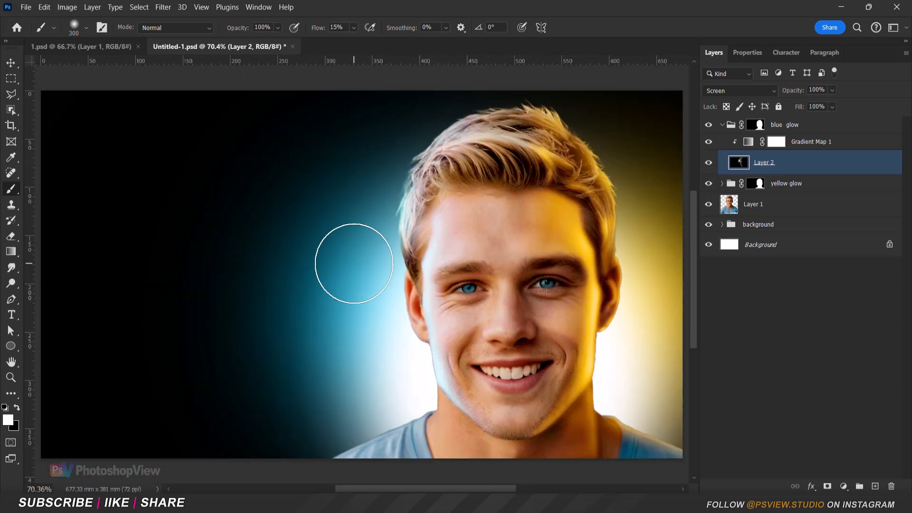
drag(375, 323, 367, 375)
drag(362, 387, 313, 251)
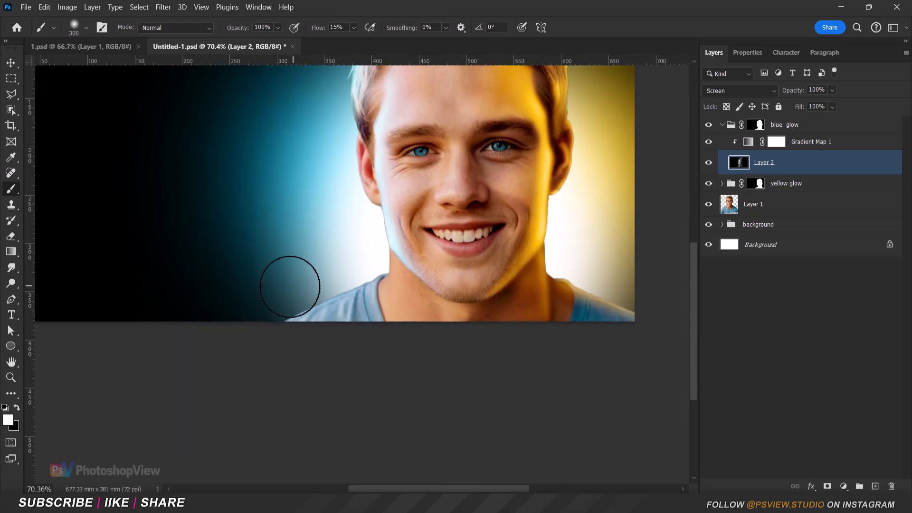
mouse_move(299, 285)
mouse_down()
mouse_move(351, 259)
mouse_move(285, 285)
mouse_up()
Reduce the brush to size 45 and paint blue light along the edge of the neck and the shirt collar.
alt+scroll(378, 319, up, 4)
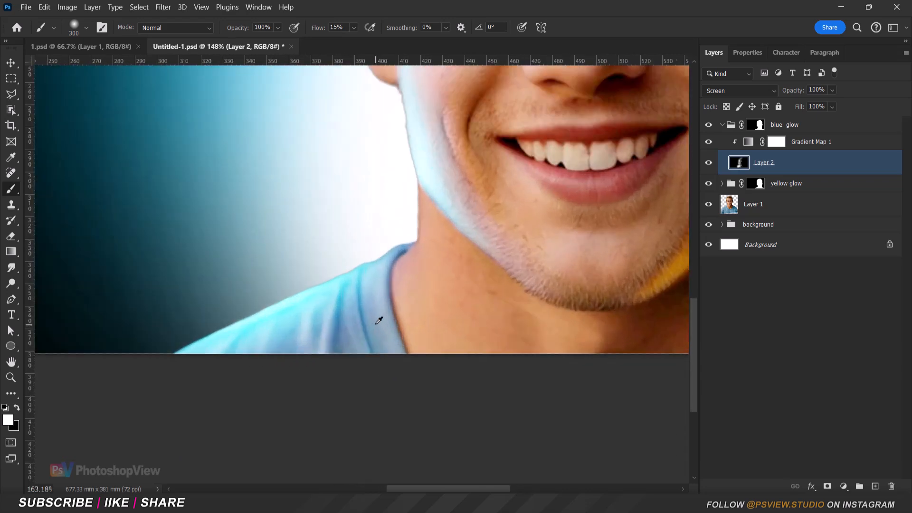
alt+scroll(465, 350, up, 2)
key(bracketleft)
key(bracketleft)
key(bracketleft)
key(bracketleft)
key(bracketleft)
key(bracketleft)
key(bracketleft)
key(bracketleft)
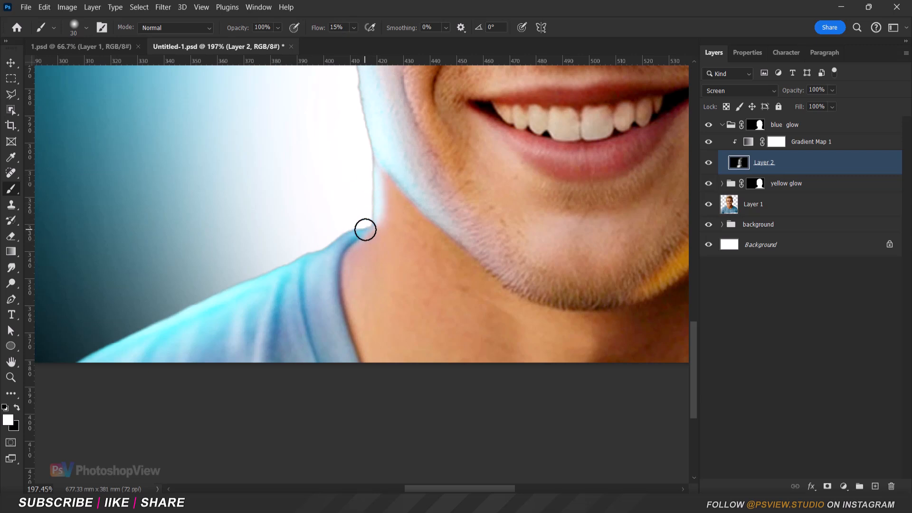
key(ctrl+z)
mouse_move(379, 169)
mouse_down()
mouse_move(379, 215)
mouse_move(339, 254)
mouse_up()
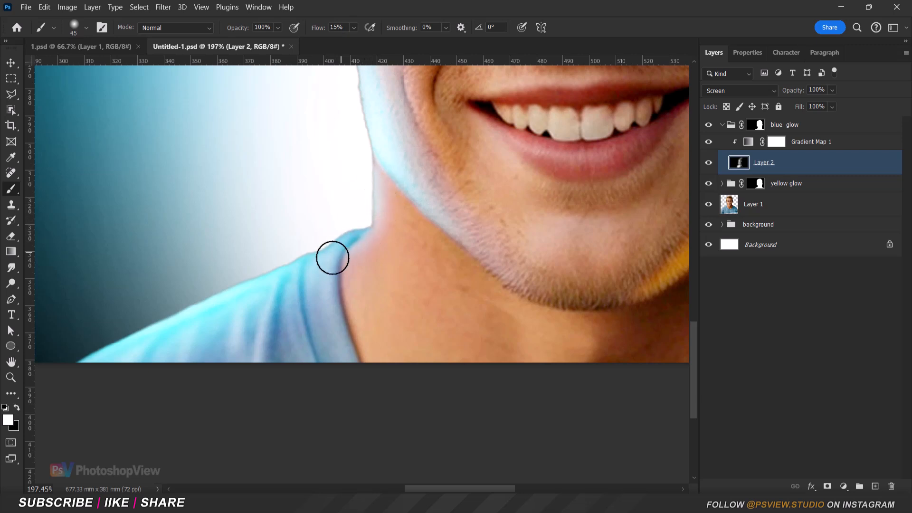
drag(339, 319, 329, 336)
drag(300, 306, 269, 367)
Lower the brush opacity to 34% and add faint blue light across the neck below the chin at size 100.
drag(552, 335, 412, 327)
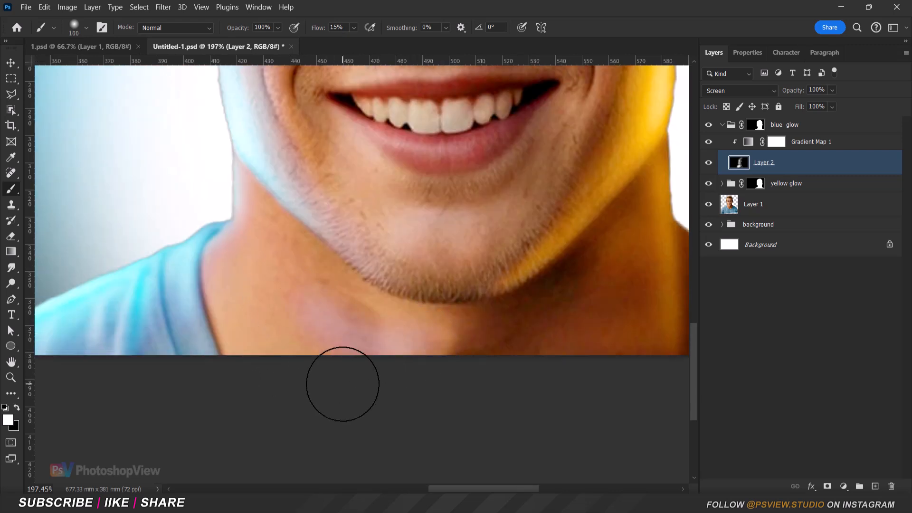
drag(319, 29, 316, 31)
drag(235, 31, 204, 31)
mouse_move(373, 342)
mouse_down()
mouse_move(410, 340)
mouse_move(301, 278)
mouse_move(264, 237)
mouse_move(394, 360)
mouse_up()
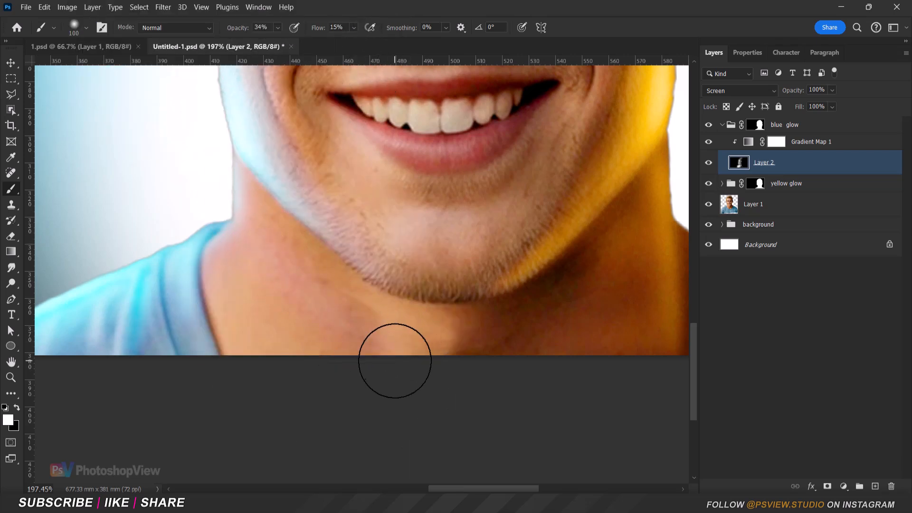
drag(333, 357, 250, 239)
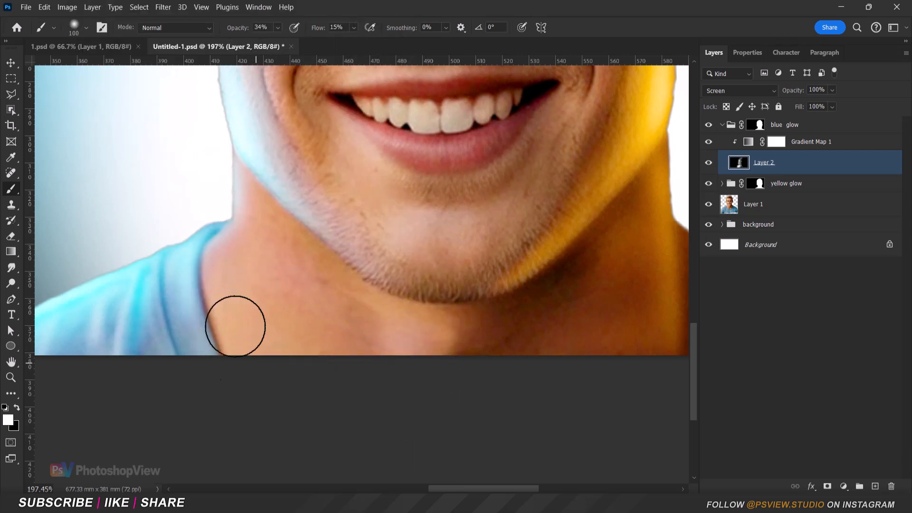
Collapse the blue glow group, duplicate the yellow glow group and rename the copy yellow highlight.
scroll(250, 364, down, 6)
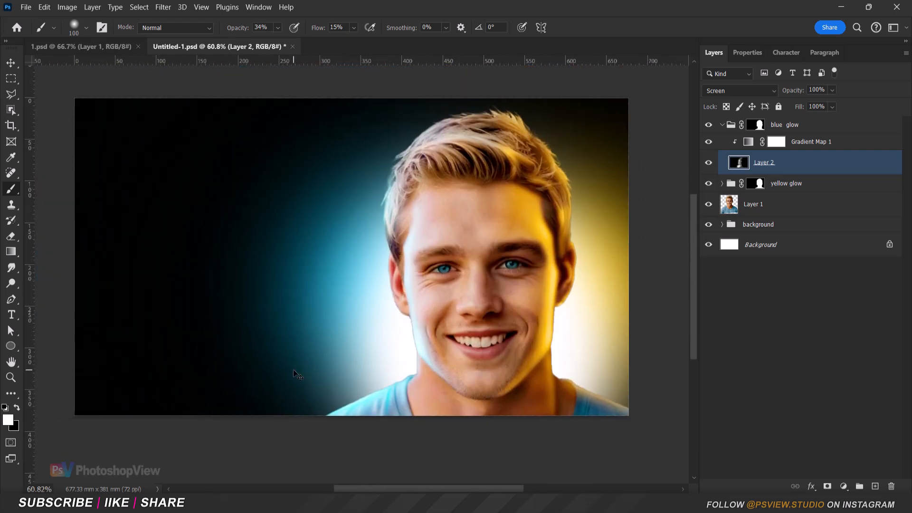
scroll(293, 371, up, 1)
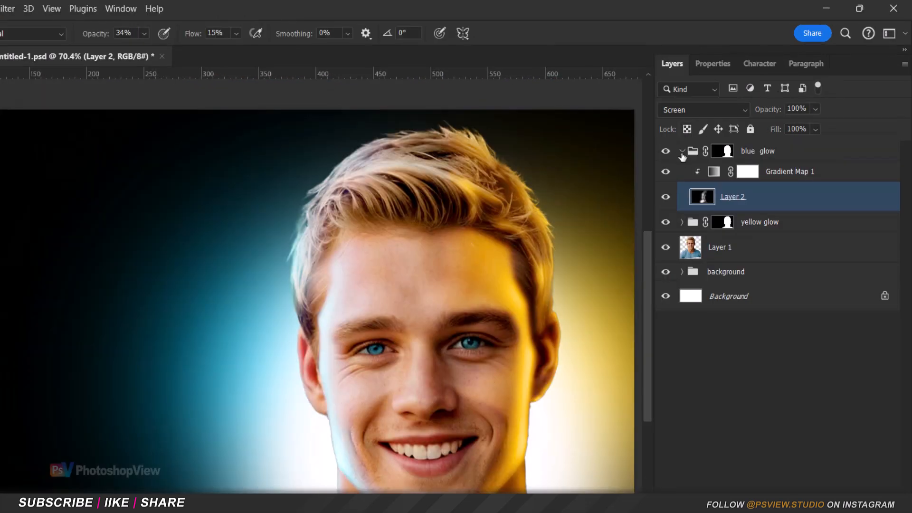
click(682, 152)
click(761, 177)
key(ctrl+j)
double_click(775, 172)
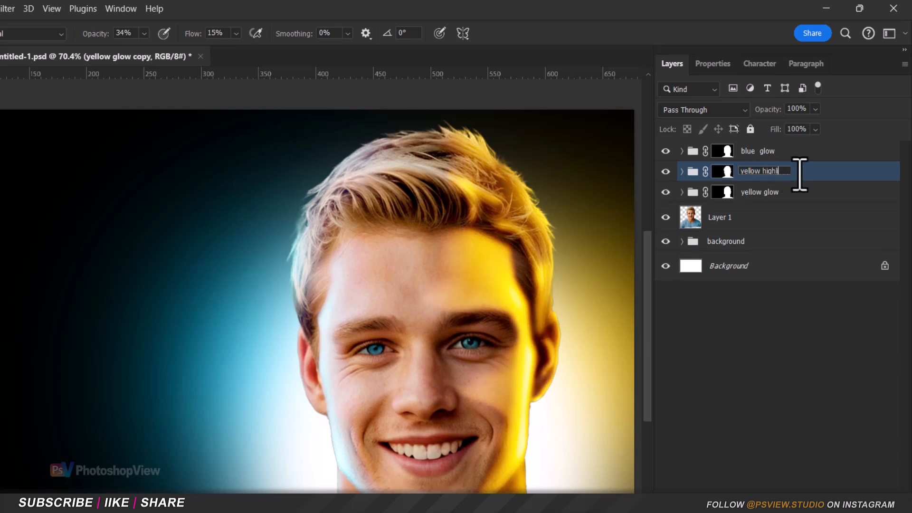
Fill Layer 2 inside the yellow highlight group with black to clear its painted light.
click(682, 171)
click(702, 220)
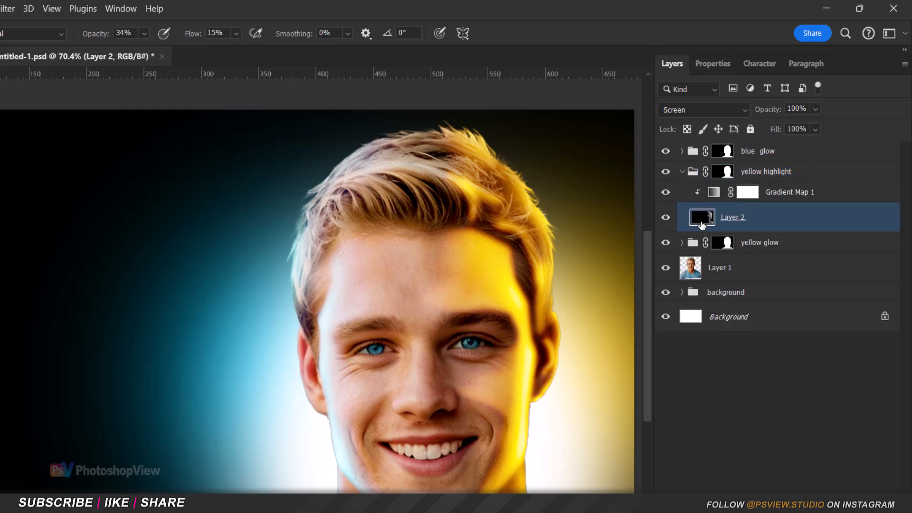
key(ctrl+BackSpace)
Paint connected straight white lines down the yellow-lit face edge from temple to chin, at size 15 with 100% opacity and flow.
scroll(441, 350, up, 5)
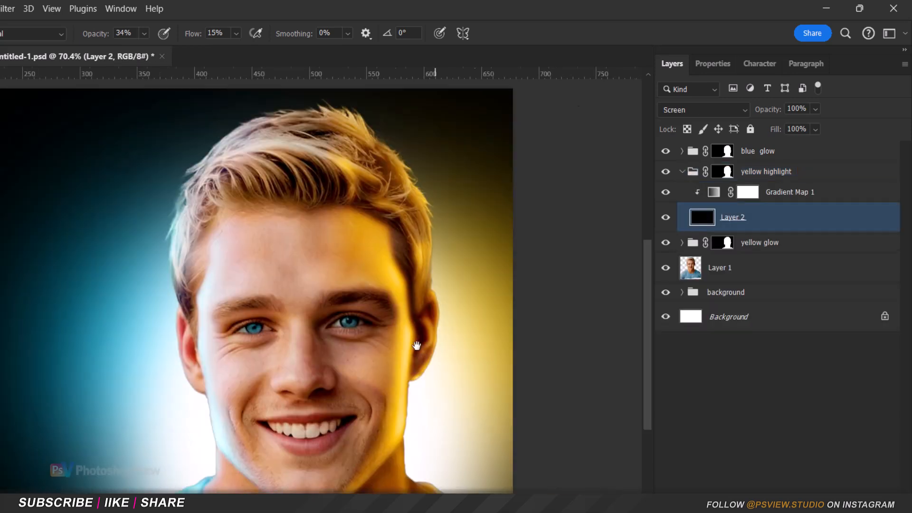
scroll(365, 253, up, 1)
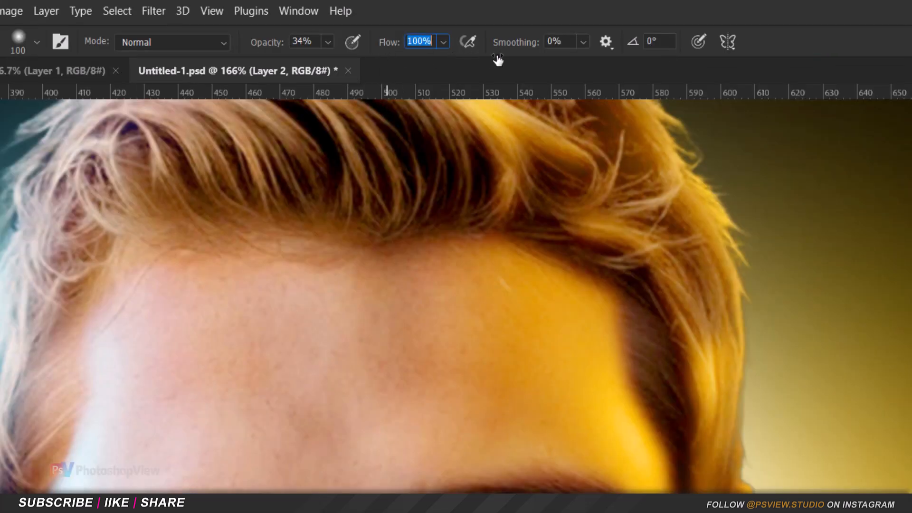
drag(498, 60, 496, 61)
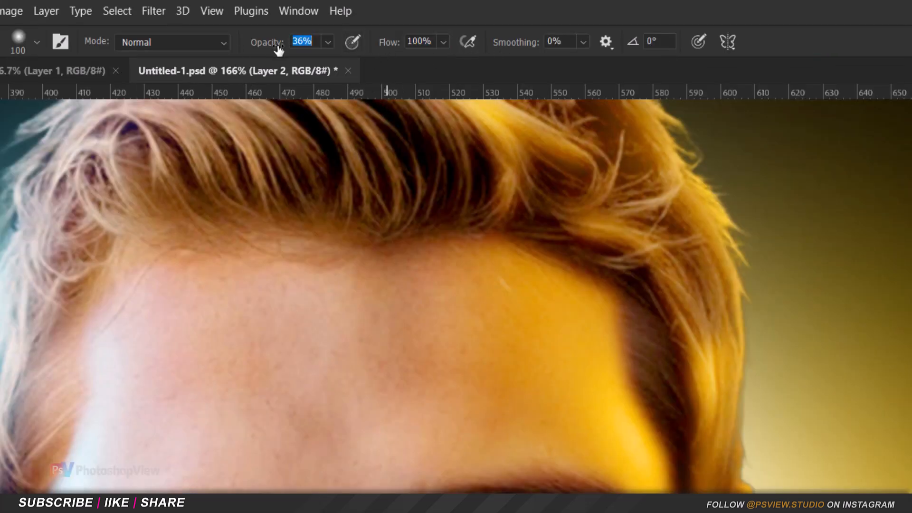
right_click(556, 326)
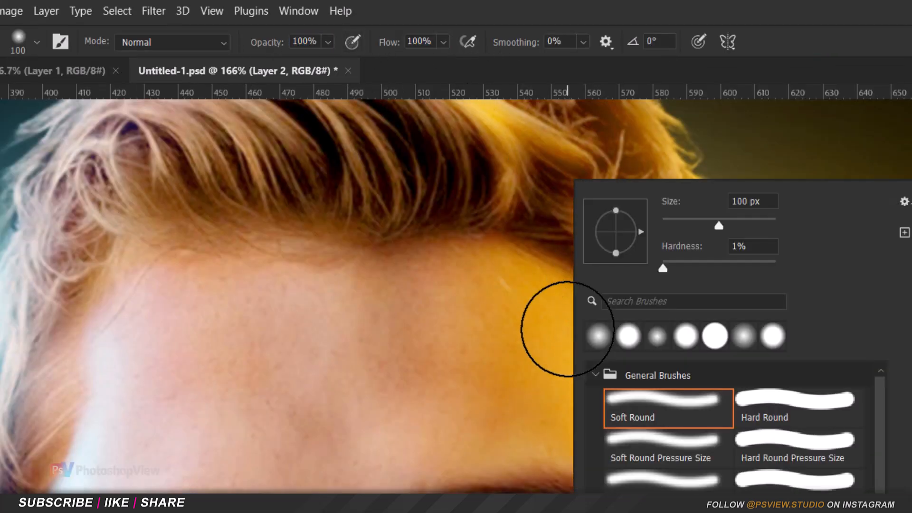
click(608, 3)
key(bracketleft)
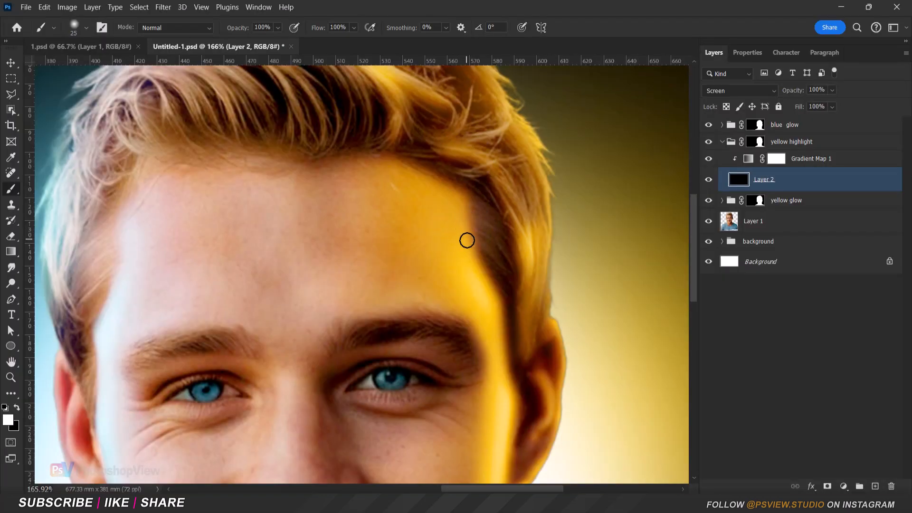
key(shift)
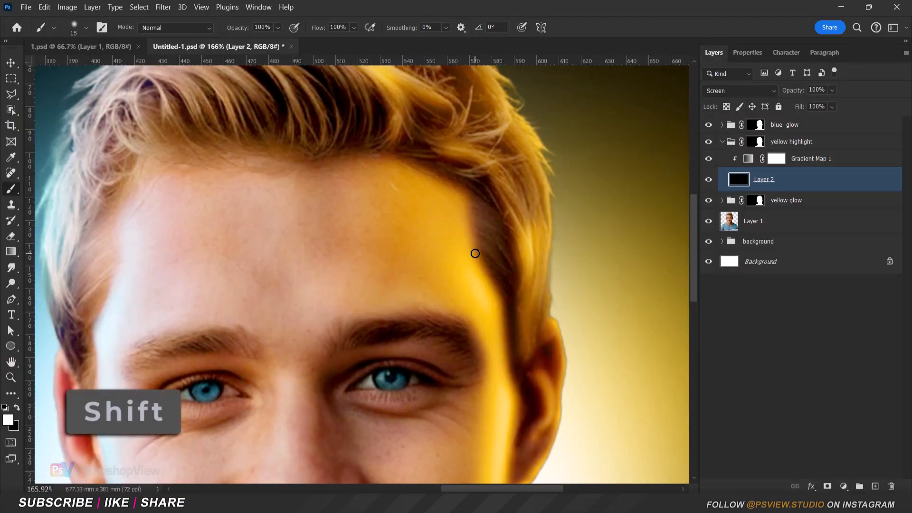
shift+click(503, 297)
shift+click(511, 379)
shift+click(518, 406)
mouse_move(509, 424)
mouse_down()
mouse_move(489, 272)
mouse_move(495, 220)
mouse_up()
shift+click(484, 391)
scroll(479, 336, down, 5)
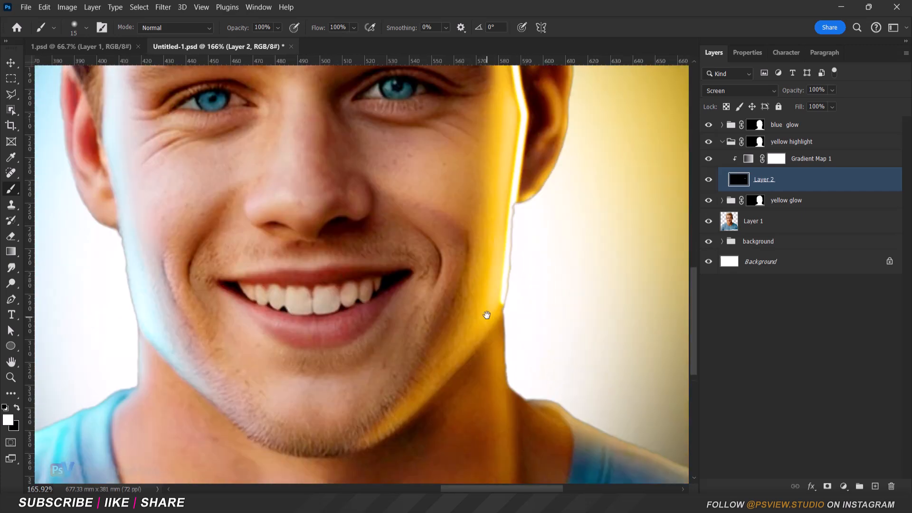
shift+click(382, 412)
Switch to a large black brush and fade the lower end of the yellow highlight near the chin.
alt+scroll(383, 413, down, 1)
key(x)
key(bracketright)
key(bracketright)
key(bracketright)
key(bracketright)
key(bracketright)
key(bracketright)
mouse_move(397, 355)
mouse_down()
mouse_move(393, 327)
mouse_move(438, 333)
mouse_up()
Reduce the black brush to size 90 and fade the upper end of the yellow highlight beside the temple.
key(bracketleft)
key(bracketleft)
key(bracketleft)
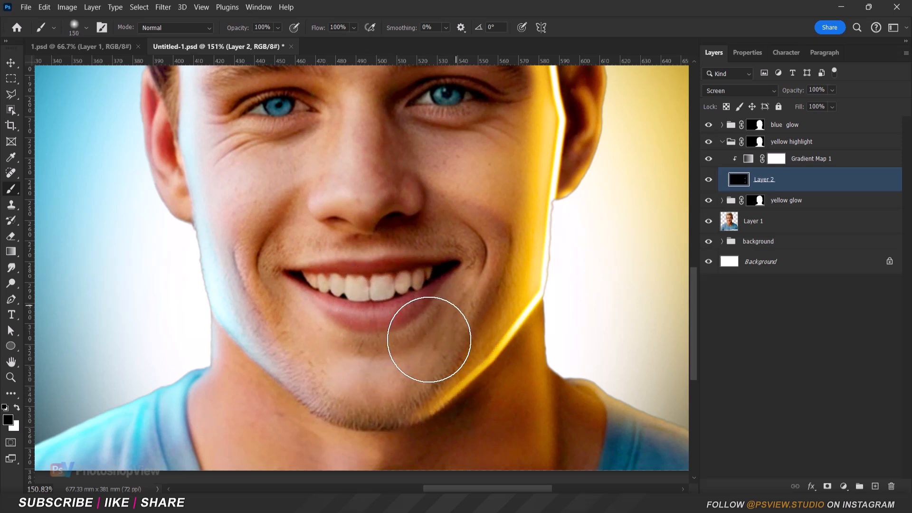
key(bracketleft)
key(bracketleft)
key(bracketleft)
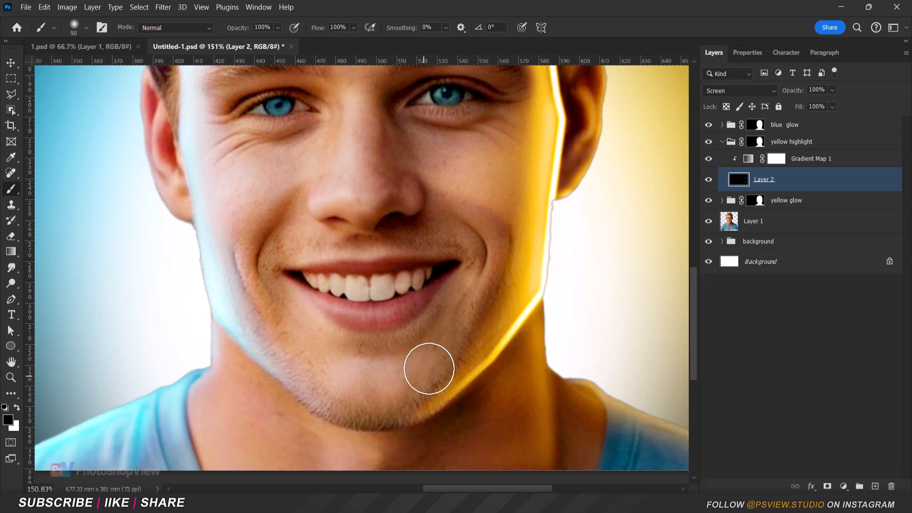
alt+scroll(428, 379, down, 5)
alt+scroll(497, 173, up, 5)
click(499, 274)
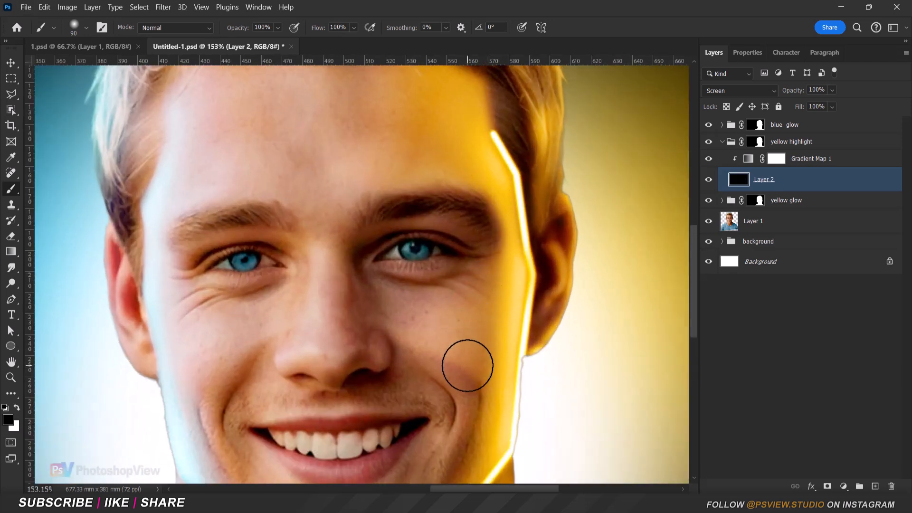
drag(466, 171, 462, 147)
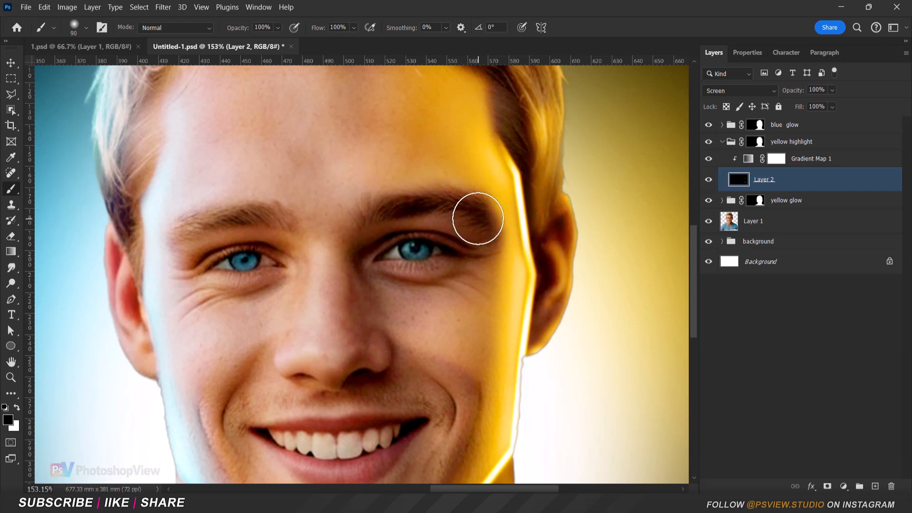
alt+scroll(477, 218, down, 4)
alt+scroll(526, 296, up, 2)
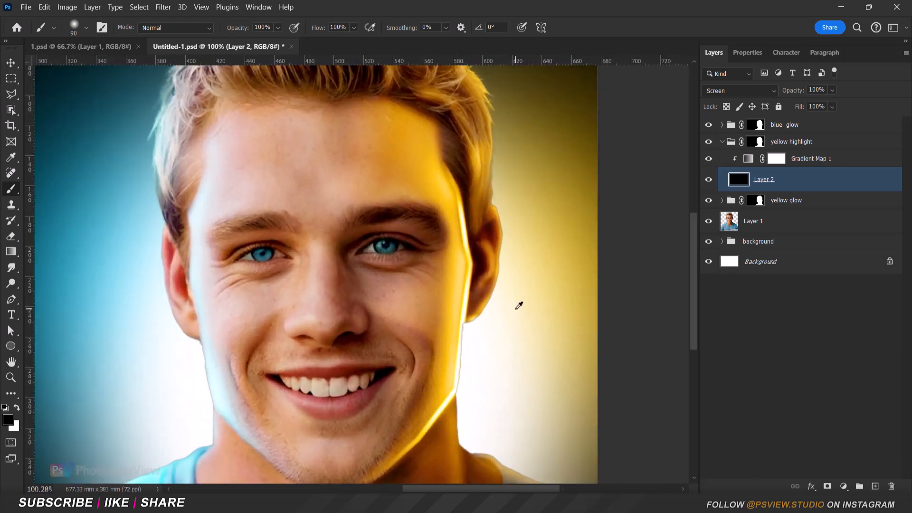
Paint a soft white highlight along the outer edge of the yellow-lit ear with a size 45 brush.
alt+scroll(507, 257, up, 4)
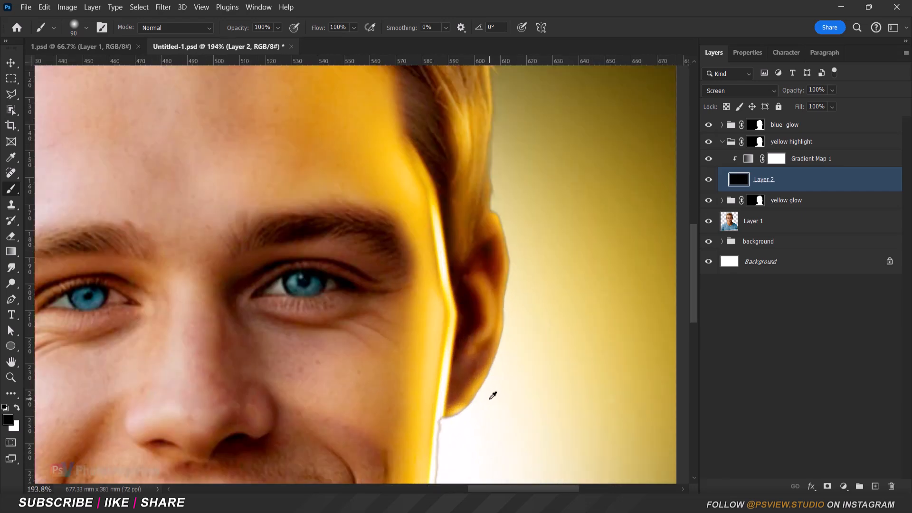
click(17, 408)
key(bracketleft)
key(bracketleft)
key(bracketleft)
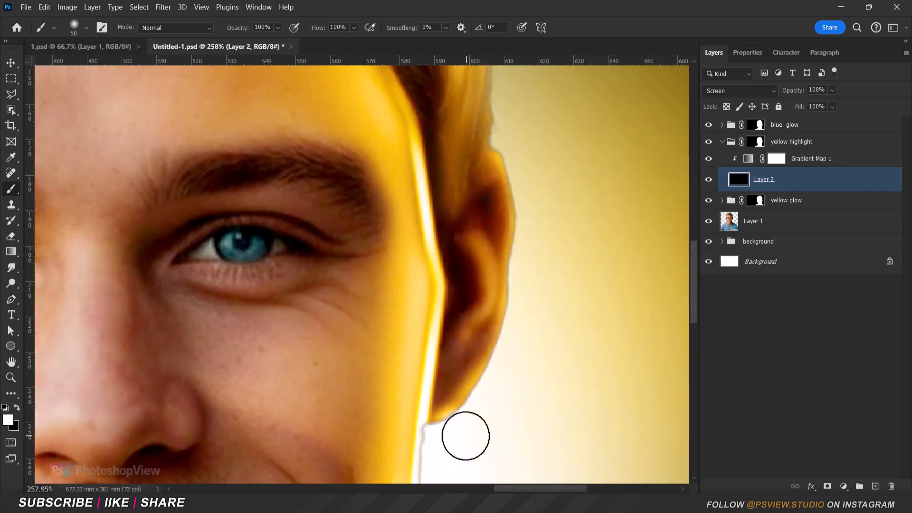
key(bracketright)
alt+scroll(482, 372, up, 1)
key(bracketright)
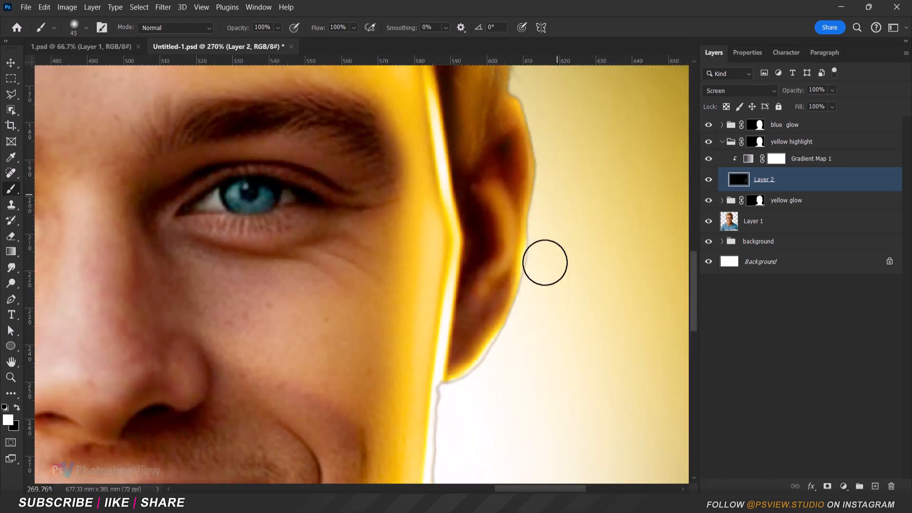
Continue the white highlight up the outer hair outline on the yellow side to the crown at size 45.
scroll(515, 355, up, 10)
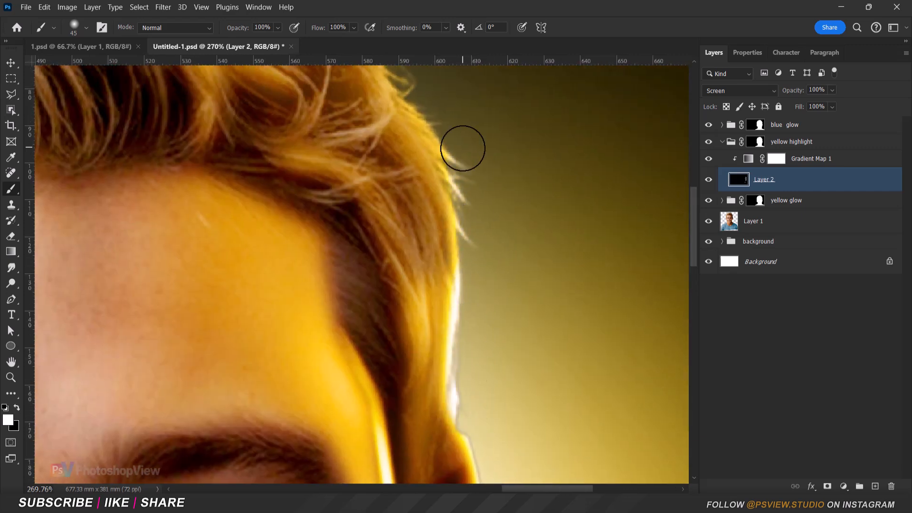
scroll(466, 167, up, 8)
scroll(471, 263, left, 3)
alt+scroll(478, 265, down, 5)
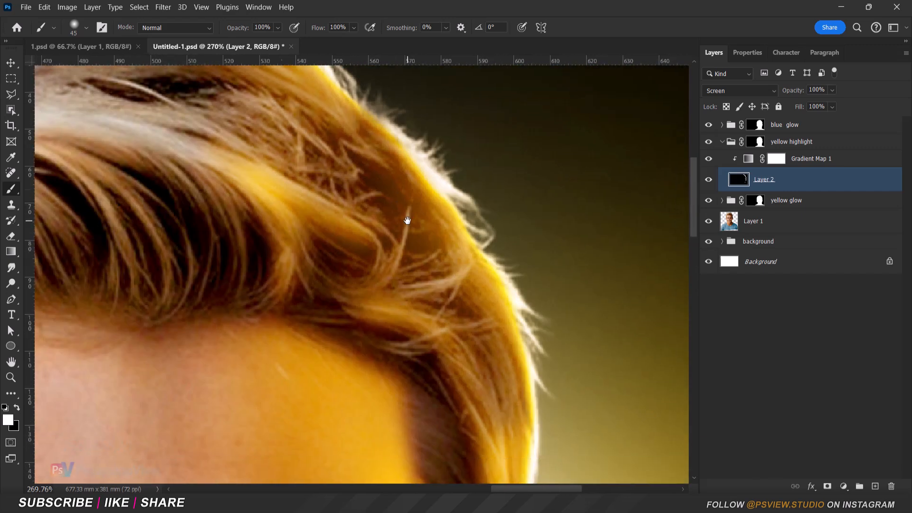
alt+scroll(452, 335, up, 4)
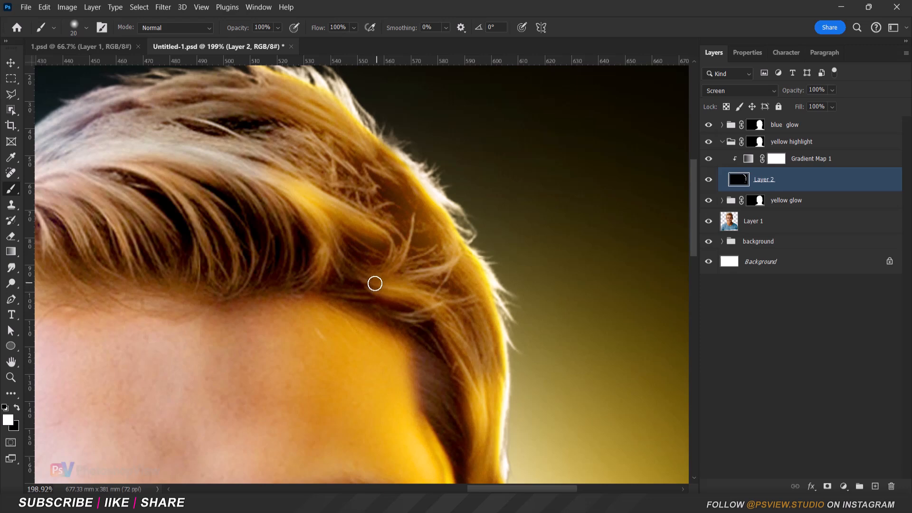
Set the brush opacity to 79% and paint a short curved highlight on the hair strand above the yellow-lit temple.
key(shift+7)
key(shift+6)
key(7)
key(9)
drag(377, 283, 440, 307)
key(ctrl+z)
key(shift+0)
drag(377, 284, 457, 315)
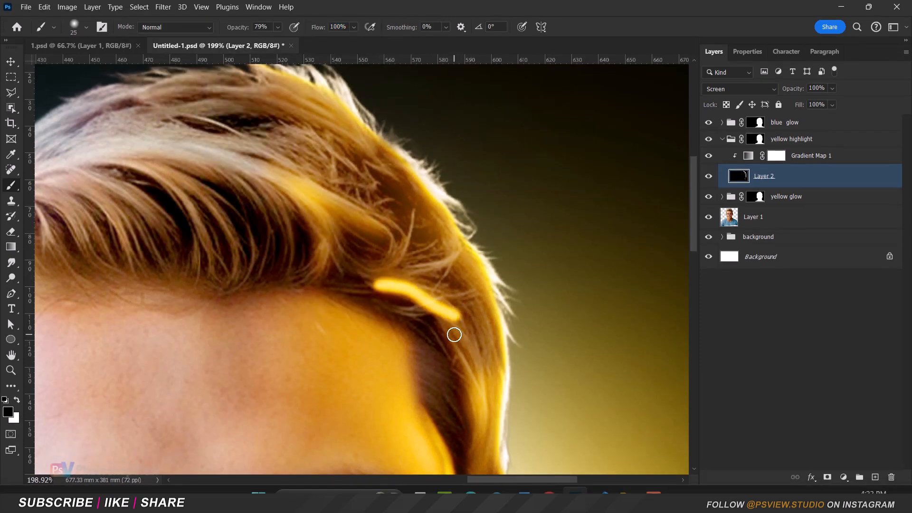
Paint thin curved highlights along the fringe strands on the yellow side and soften the hair highlights with black.
key(bracketleft)
key(bracketleft)
key(bracketleft)
key(bracketleft)
drag(325, 265, 239, 156)
key(ctrl+z)
mouse_move(291, 238)
mouse_down()
mouse_move(217, 139)
mouse_move(171, 145)
mouse_move(277, 143)
mouse_up()
key(bracketright)
key(bracketright)
drag(280, 273, 306, 291)
key(x)
scroll(358, 221, up, 3)
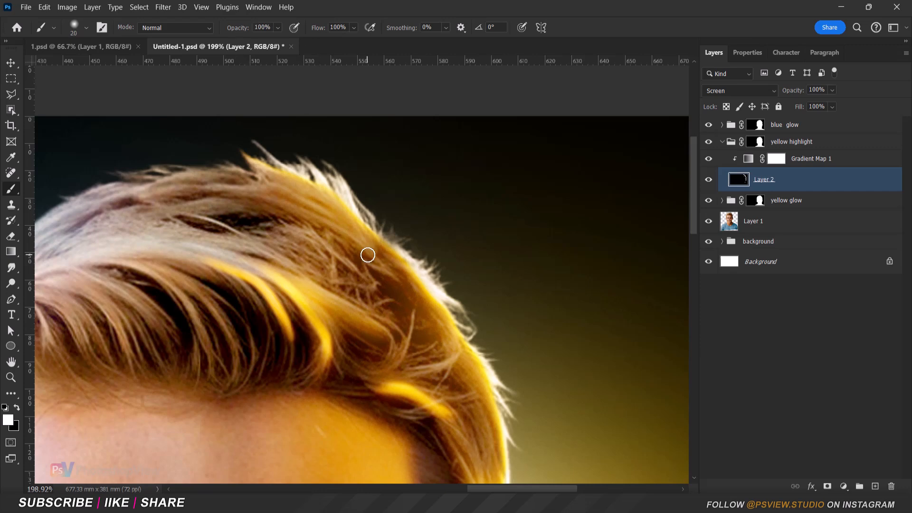
Paint three thin white strokes at size 20 following the hair strands on the crown and yellow side.
drag(368, 246, 189, 186)
drag(292, 260, 165, 209)
drag(414, 311, 393, 363)
Fade the edges and ends of the new hair strokes with a black brush at size 70, lowering its opacity to 64%.
key(x)
key(bracketright)
key(bracketright)
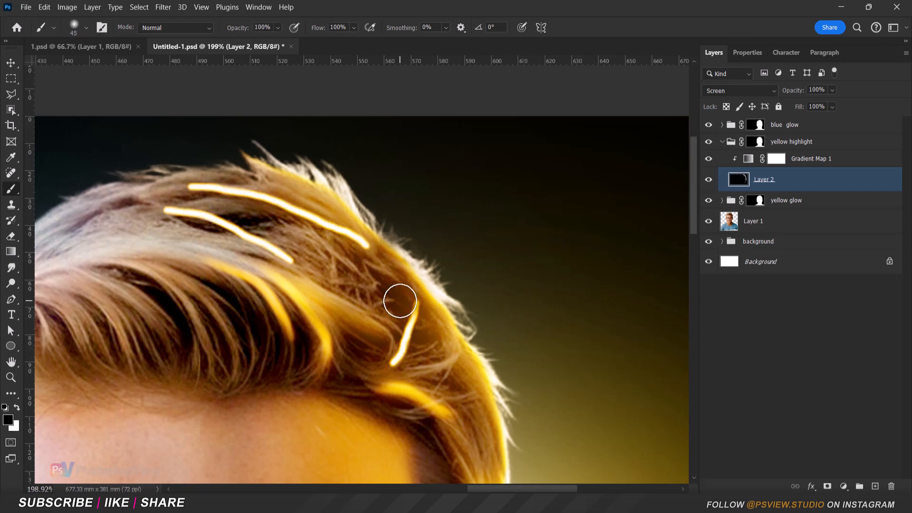
key(bracketright)
key(bracketright)
drag(291, 280, 310, 252)
drag(164, 202, 177, 242)
drag(226, 171, 185, 179)
drag(245, 27, 228, 27)
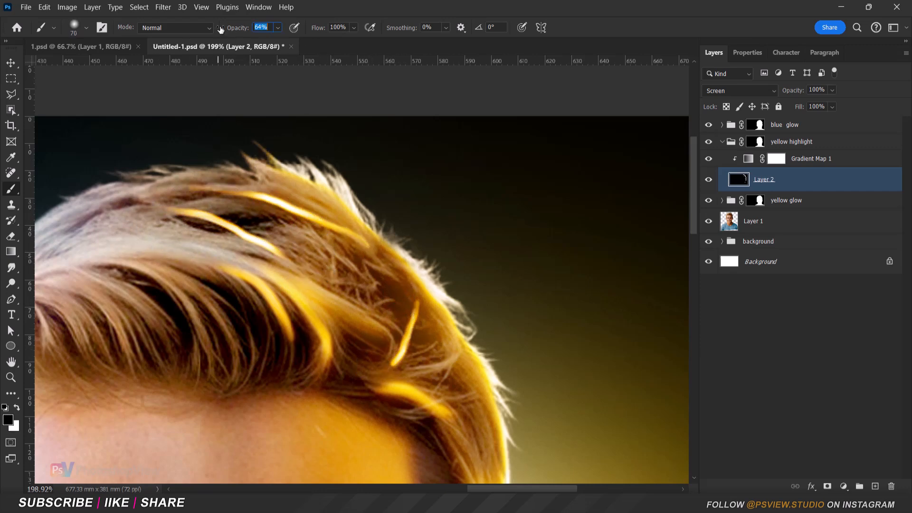
drag(294, 190, 251, 236)
Paint a thin white highlight down the yellow-lit neck edge on Layer 2 at size 15 and 64% opacity.
scroll(335, 199, down, 5)
key(ctrl+0)
scroll(596, 152, up, 5)
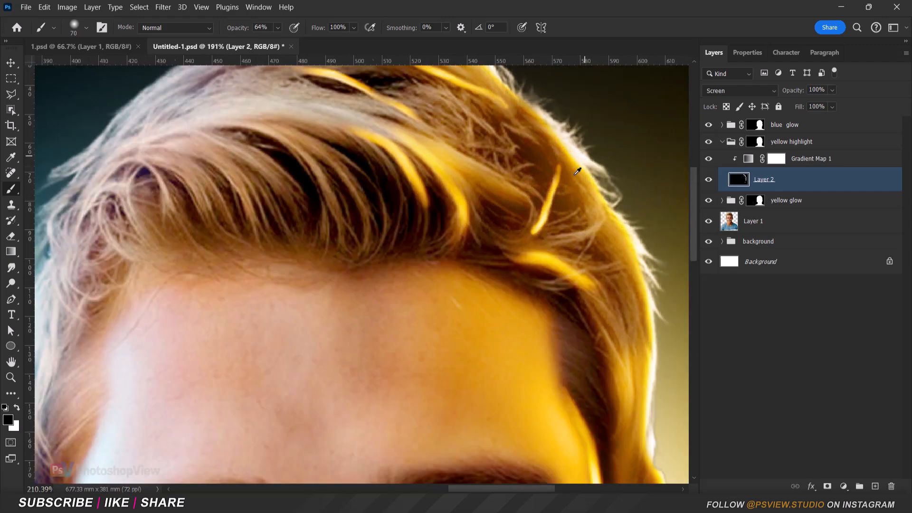
scroll(521, 188, down, 5)
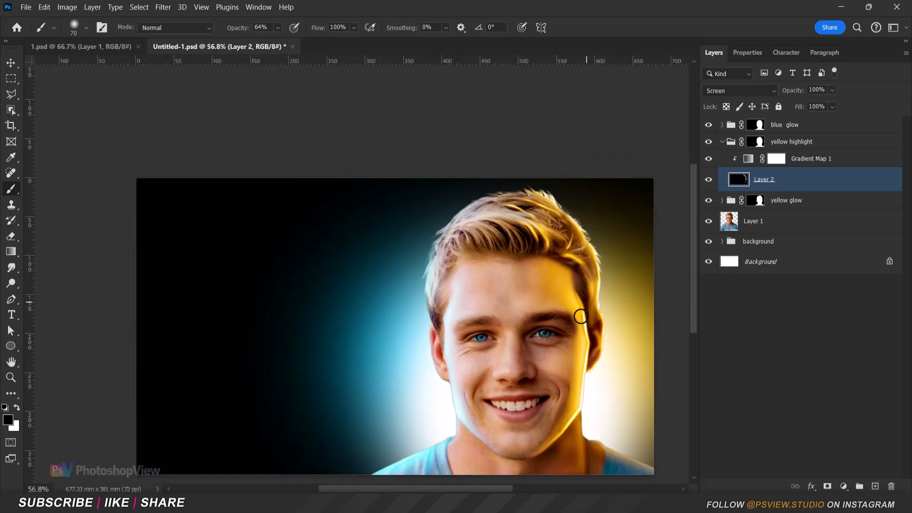
click(729, 143)
click(734, 180)
scroll(531, 336, up, 5)
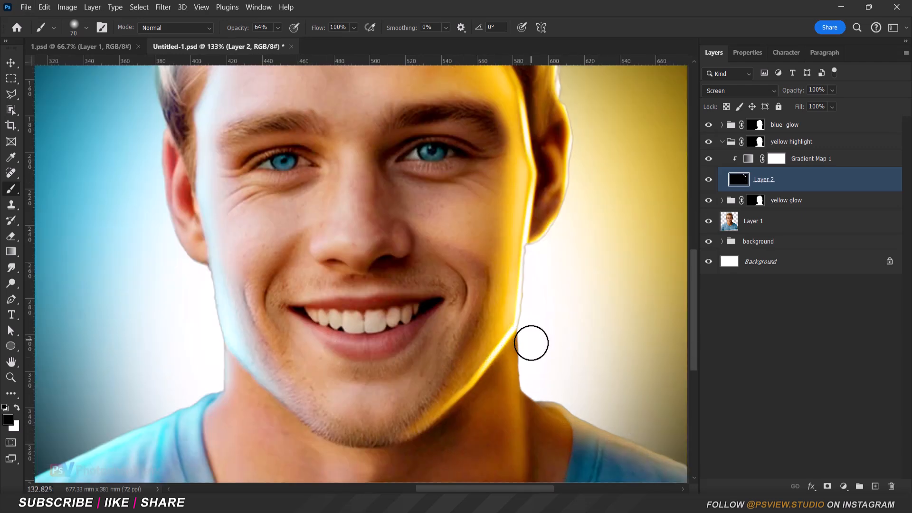
key(x)
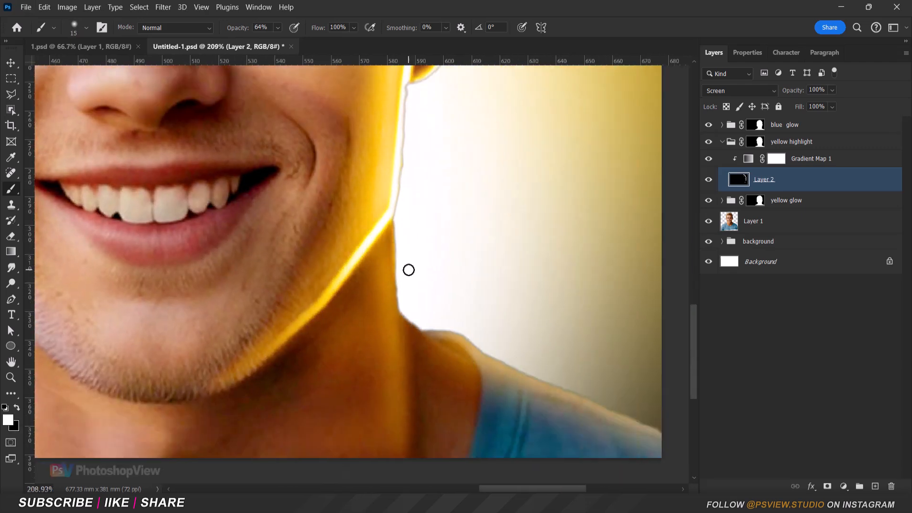
mouse_move(407, 235)
mouse_down()
mouse_move(472, 330)
mouse_move(541, 362)
mouse_up()
Enlarge the white brush and paint a highlight along the top edge of the yellow-lit shoulder.
key(bracketright)
key(bracketright)
key(bracketright)
drag(503, 340, 681, 422)
scroll(622, 374, down, 2)
scroll(623, 373, down, 4)
drag(628, 368, 637, 408)
Collapse the yellow highlight group, duplicate the blue glow group and rename the copy "blue highlight".
click(723, 142)
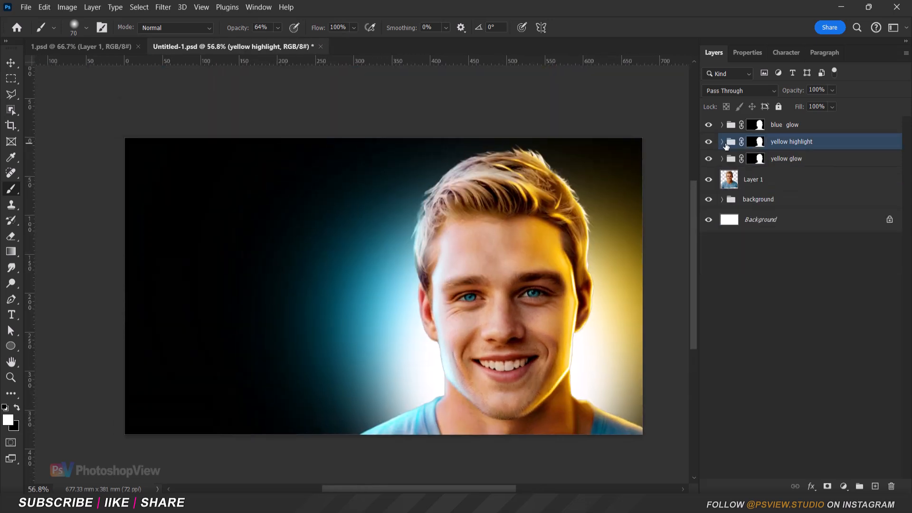
click(786, 126)
key(ctrl+j)
double_click(807, 125)
text(blue highlight)
key(Return)
Fill Layer 2 inside the blue highlight group with black to clear its painted light.
click(722, 125)
click(743, 162)
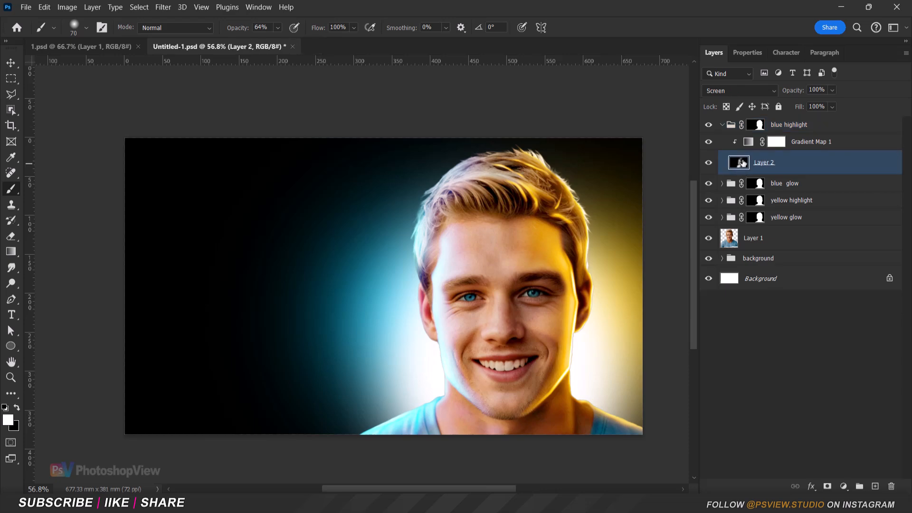
scroll(492, 238, up, 6)
Paint connected straight white lines down the blue-lit face edge from temple to jaw at size 20 and 100% opacity.
key(bracketleft)
key(bracketleft)
key(bracketleft)
key(bracketleft)
key(bracketleft)
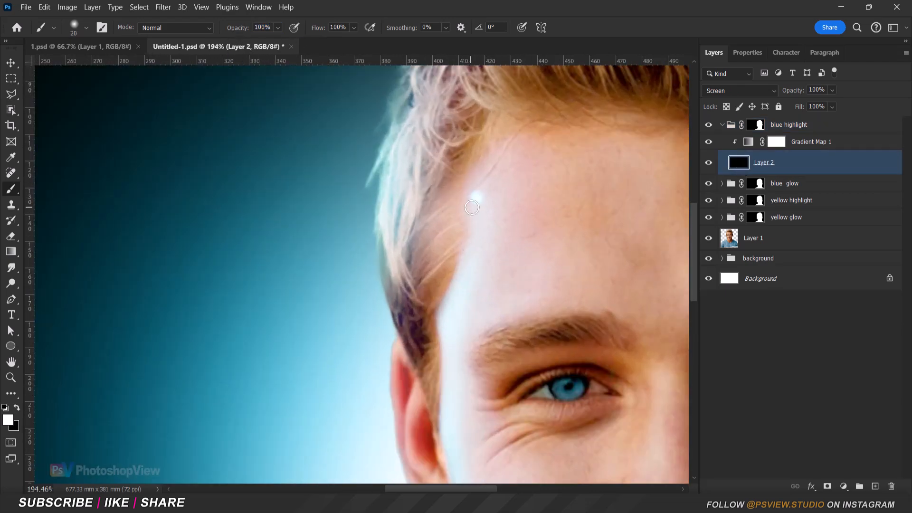
shift+click(442, 318)
shift+click(444, 382)
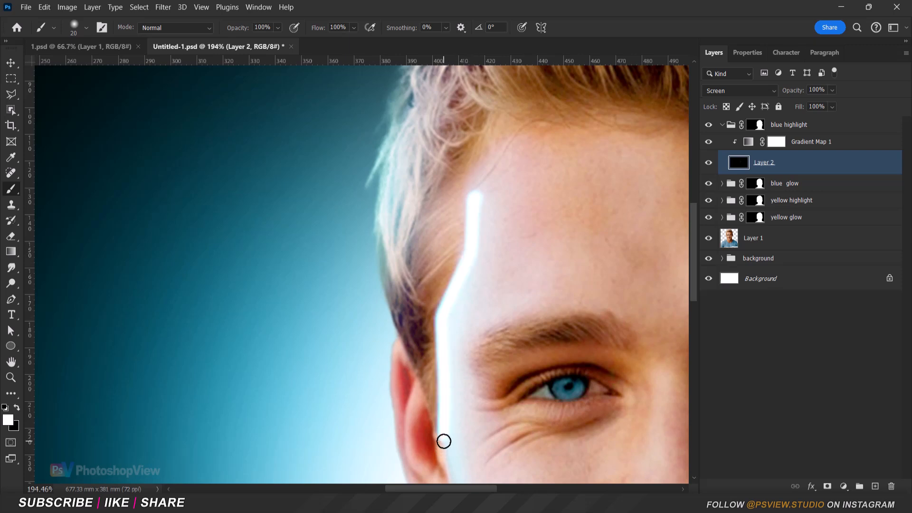
shift+click(443, 441)
drag(443, 440, 378, 155)
shift+click(401, 265)
shift+click(418, 362)
shift+click(507, 452)
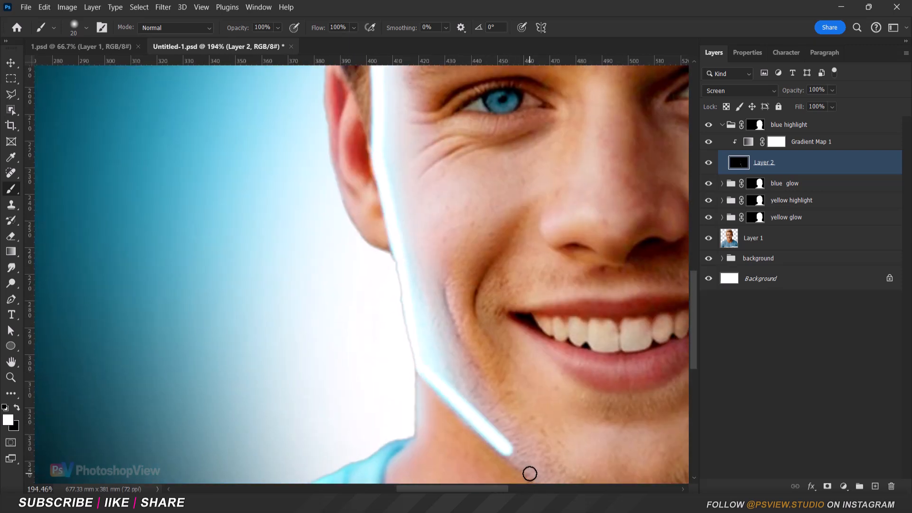
Fade the lower end near the chin and the upper end at the temple of the blue highlight with a size 150 black brush.
scroll(512, 425, down, 1)
key(x)
key(bracketright)
key(bracketright)
key(bracketright)
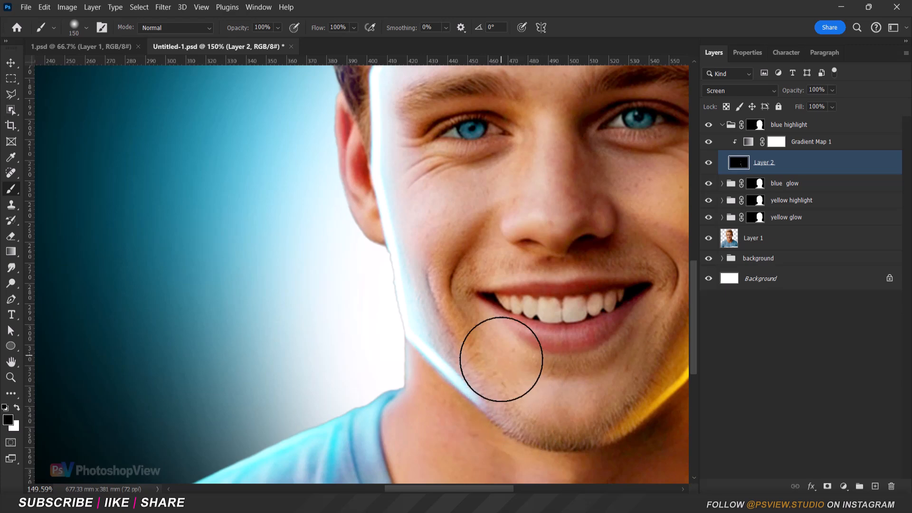
scroll(499, 356, up, 5)
drag(463, 151, 483, 190)
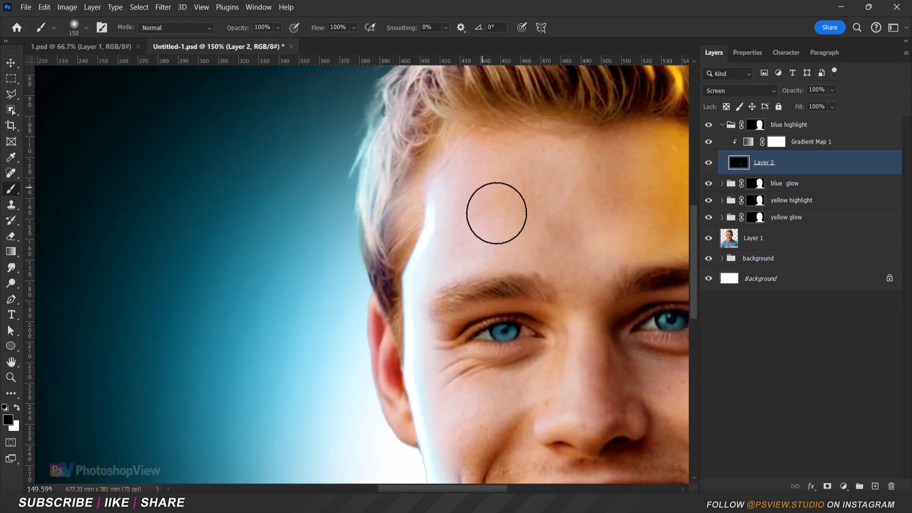
Paint a white highlight along the blue-side ear edge and hair outline up to the crown with a size 40 brush.
scroll(452, 423, up, 1)
drag(452, 423, 433, 299)
key(bracketleft)
key(bracketleft)
key(bracketleft)
key(bracketleft)
key(bracketleft)
key(bracketleft)
key(bracketleft)
key(bracketleft)
key(x)
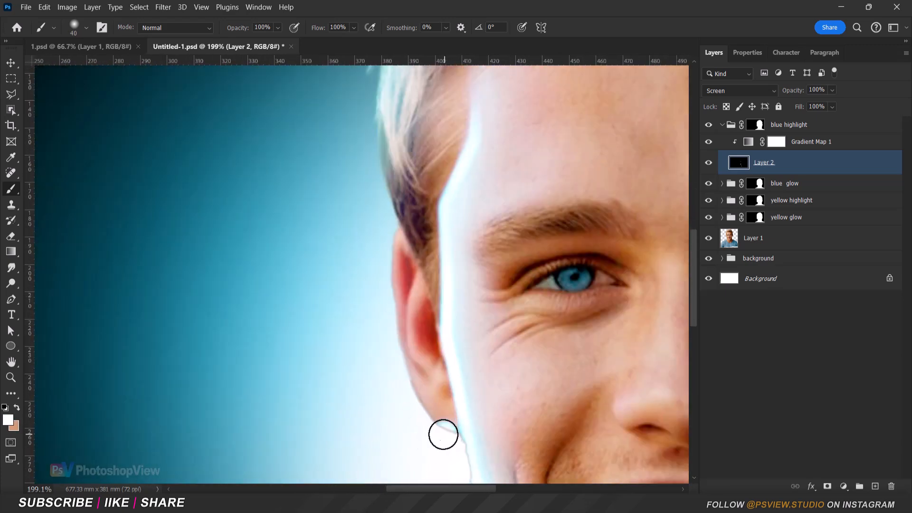
mouse_move(378, 361)
mouse_down()
mouse_move(352, 165)
mouse_move(323, 362)
mouse_up()
mouse_move(333, 412)
mouse_down()
mouse_move(324, 360)
mouse_move(352, 222)
mouse_move(402, 100)
mouse_up()
mouse_move(401, 72)
mouse_down()
mouse_move(315, 267)
mouse_move(502, 175)
mouse_move(574, 163)
mouse_up()
drag(483, 257, 486, 217)
drag(459, 279, 320, 336)
Enlarge the brush to size 150 or more and blend the highlight along the blue-side hair outline.
key(d)
key(bracketright)
key(bracketright)
key(bracketright)
key(bracketright)
key(bracketright)
key(bracketright)
scroll(457, 210, down, 5)
key(x)
scroll(275, 375, down, 5)
key(x)
key(bracketright)
key(bracketright)
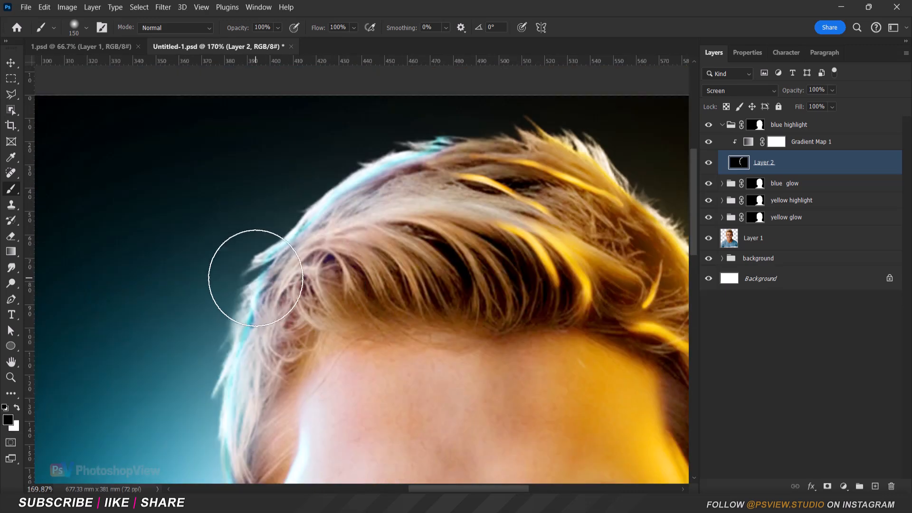
scroll(251, 276, down, 5)
key(bracketright)
key(bracketright)
key(bracketright)
key(x)
key(x)
scroll(393, 362, up, 5)
scroll(393, 362, up, 5)
Reduce the brush and paint thin curved white strokes along the fringe strands on the blue side.
key(x)
key(bracketleft)
key(bracketleft)
key(bracketleft)
key(bracketleft)
key(bracketleft)
key(bracketleft)
key(bracketleft)
key(bracketleft)
key(bracketleft)
key(bracketleft)
key(bracketleft)
key(bracketleft)
key(x)
mouse_move(407, 217)
mouse_down()
mouse_move(341, 304)
mouse_move(429, 253)
mouse_move(403, 316)
mouse_up()
key(x)
drag(402, 244, 426, 312)
scroll(344, 352, down, 2)
Fade the ends of the blue fringe strokes with a black brush, reducing it to size 40 for the finer strands.
key(x)
key(bracketright)
key(bracketright)
key(bracketright)
key(bracketright)
key(bracketright)
key(bracketright)
key(bracketright)
key(bracketright)
drag(377, 268, 431, 233)
key(bracketleft)
key(bracketleft)
key(bracketleft)
key(bracketleft)
drag(410, 193, 399, 218)
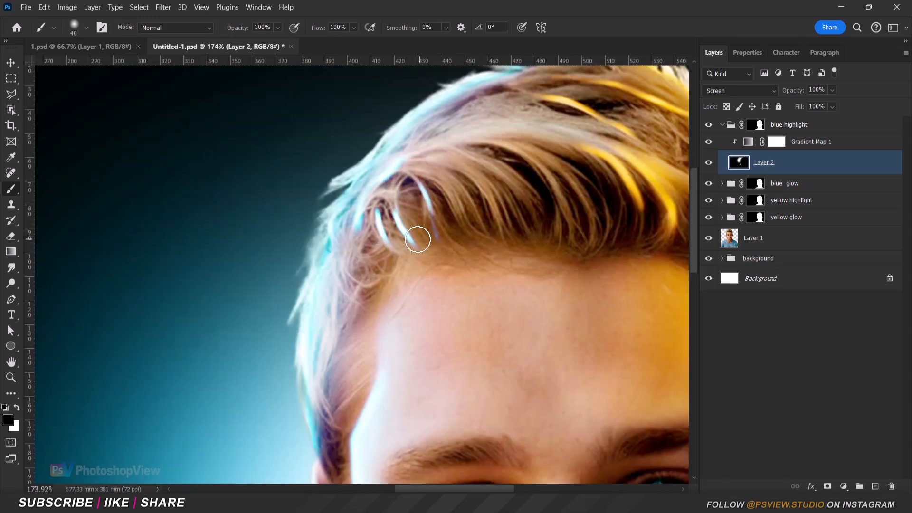
Paint a white highlight stroke across the upper fringe hair on the blue side.
scroll(415, 161, down, 1)
key(x)
drag(415, 161, 468, 149)
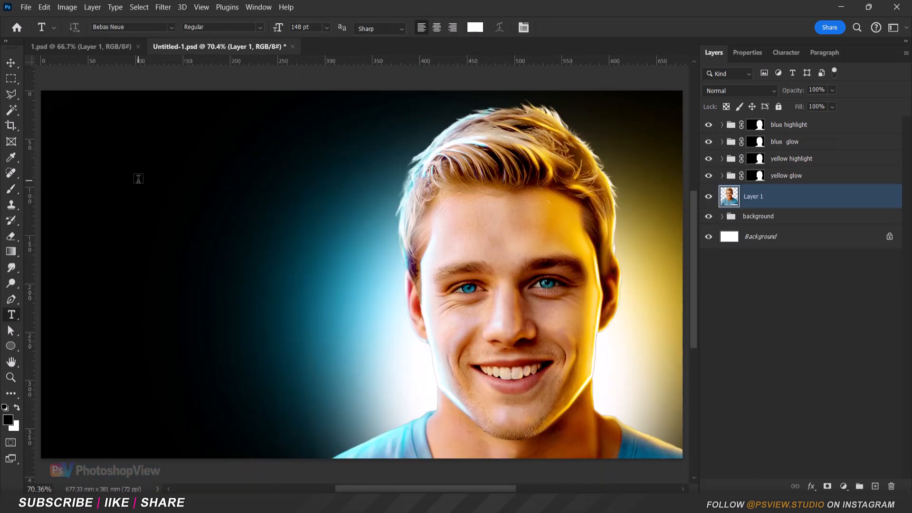
Add the white text lines YOUTUBE and THUMBNAIL in Bebas Neue Regular on the dark area beside the portrait.
click(138, 179)
text(YOUTUBE)
drag(190, 167, 228, 184)
double_click(183, 212)
text(THUMBNAIL)
key(ctrl+Return)
Duplicate the THUMBNAIL text line, change the copy to DESIGN and place it beneath.
key(ctrl+j)
key(v)
double_click(181, 266)
key(ctrl+a)
text(DESIGN)
key(ctrl+Return)
key(v)
drag(223, 242, 234, 242)
Enlarge the three text lines together over the dark area and adjust the spacing between the lines.
shift+click(772, 228)
key(ctrl+t)
drag(311, 255, 436, 329)
drag(322, 297, 256, 327)
key(Return)
drag(232, 244, 231, 236)
drag(239, 327, 239, 337)
click(232, 236)
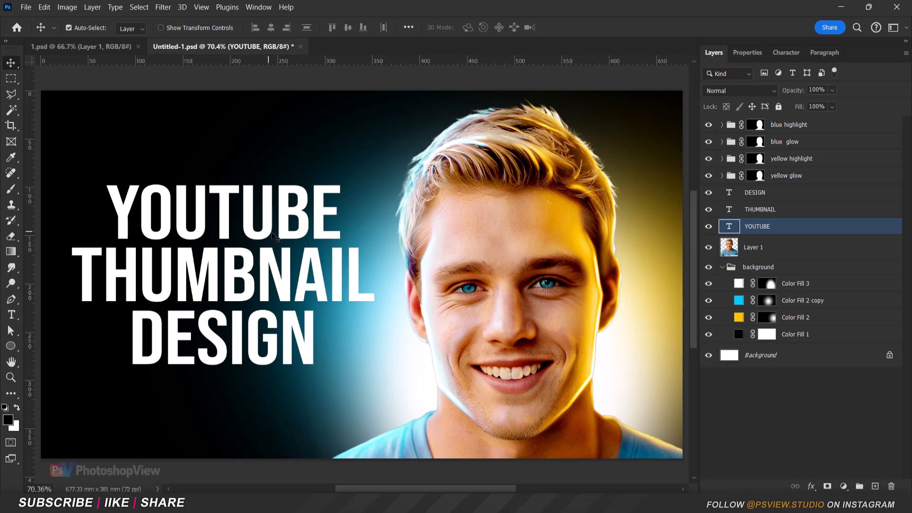
Add a white 3 px outside stroke to the YOUTUBE text layer.
click(811, 487)
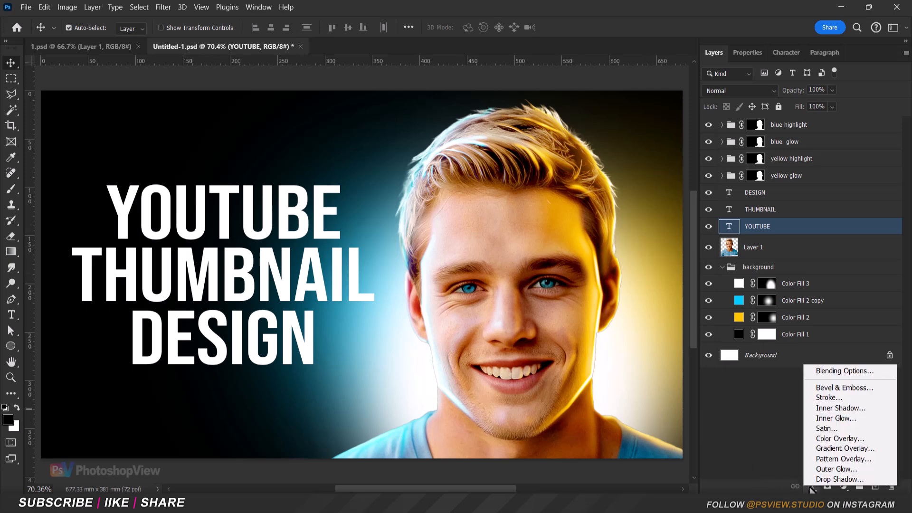
click(825, 372)
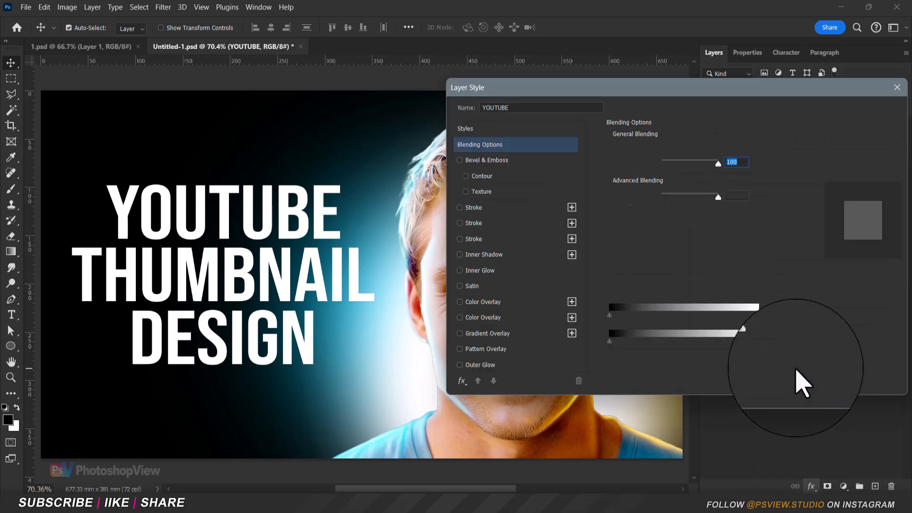
click(484, 209)
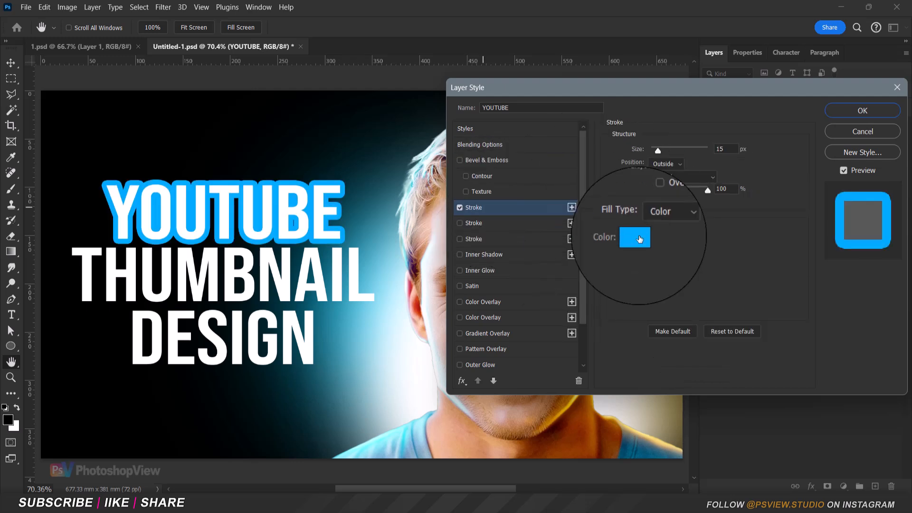
click(637, 237)
drag(626, 148, 570, 45)
click(851, 49)
drag(658, 150, 652, 150)
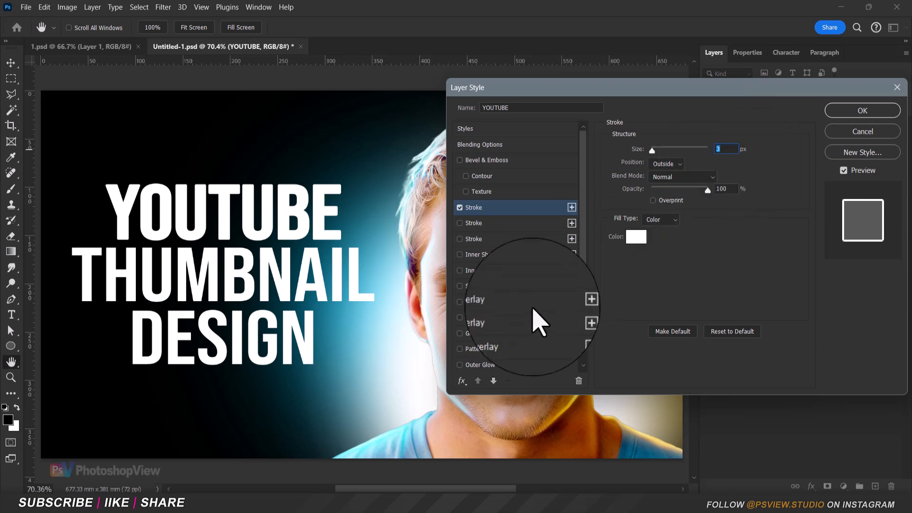
Add a white outer glow at 20% opacity to the YOUTUBE text and apply the layer style.
scroll(499, 335, down, 2)
click(494, 333)
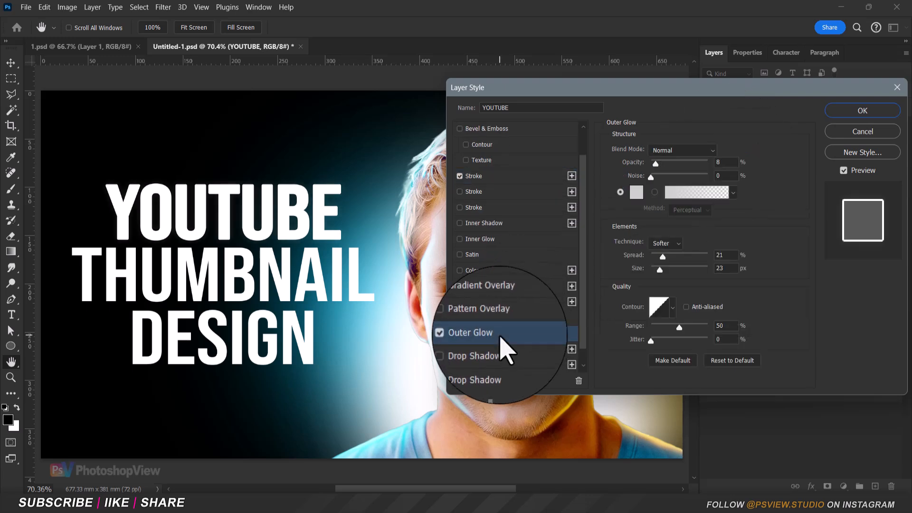
click(636, 193)
drag(637, 195, 577, 42)
click(852, 50)
click(727, 162)
scroll(727, 164, up, 5)
ctrl+click(181, 221)
scroll(727, 162, up, 7)
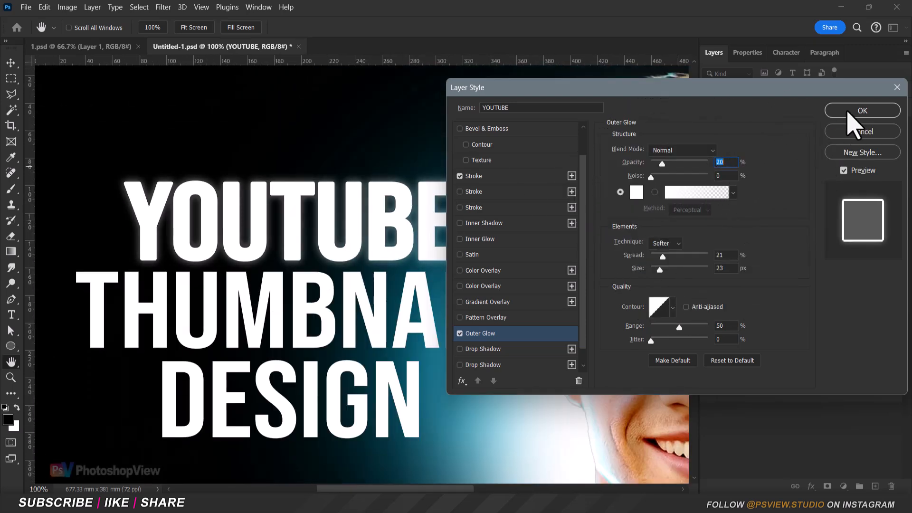
click(862, 110)
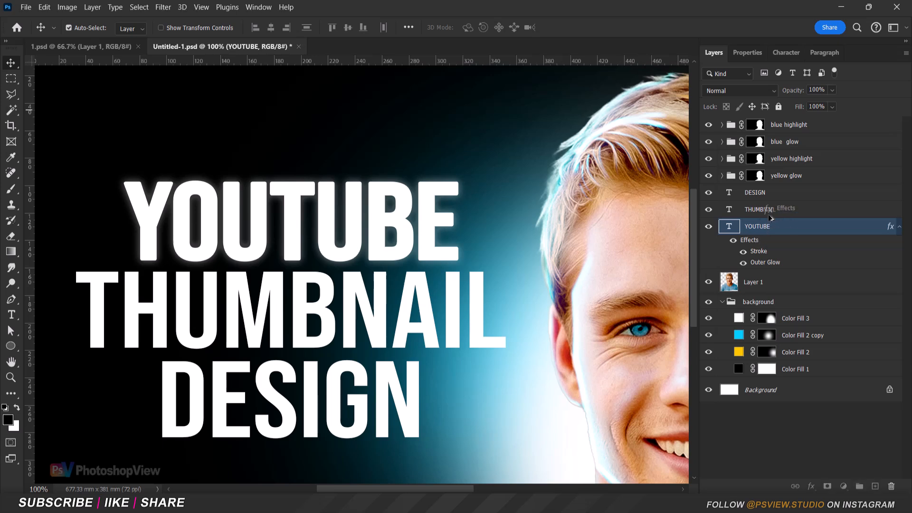
Copy the YOUTUBE layer's stroke and outer glow effects to the THUMBNAIL and DESIGN text layers.
drag(769, 221, 769, 220)
drag(764, 259, 761, 207)
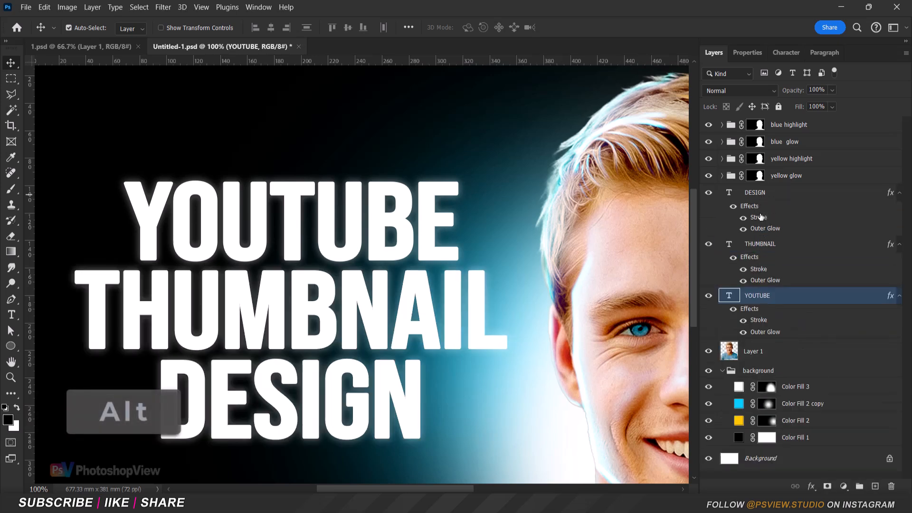
click(760, 193)
Set the foreground color to orange ffa800 and fill the THUMBNAIL text with it.
click(762, 247)
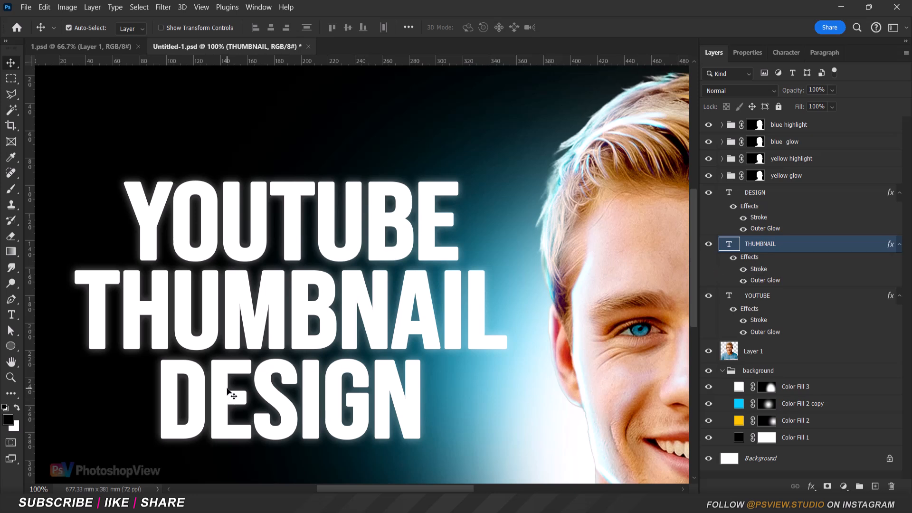
click(7, 419)
drag(757, 200, 757, 190)
key(Return)
key(v)
key(alt+BackSpace)
Set the background color to bright blue 00ceff and fill the DESIGN text with it.
click(312, 405)
click(12, 430)
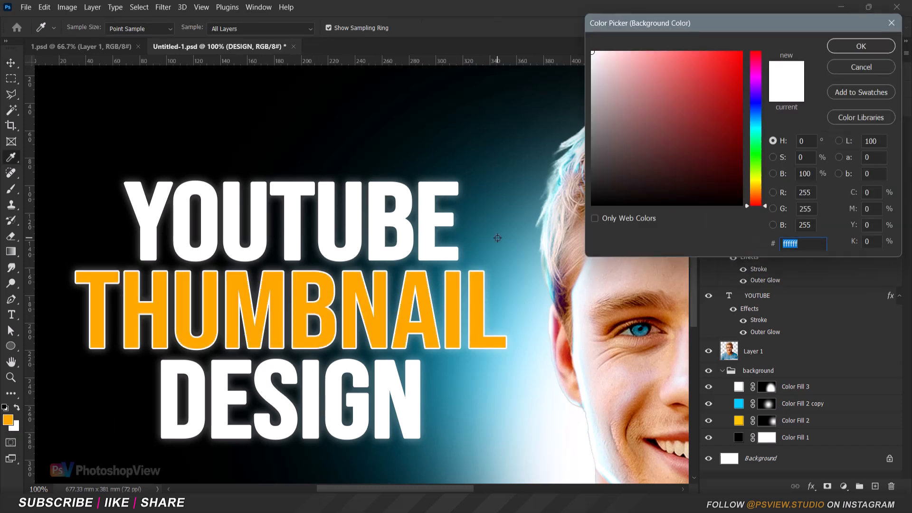
click(495, 243)
click(742, 52)
click(857, 46)
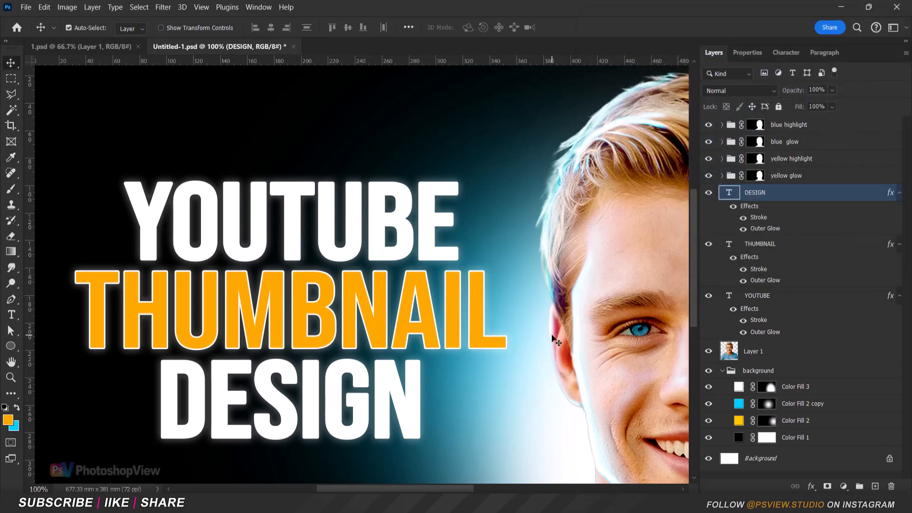
key(ctrl+BackSpace)
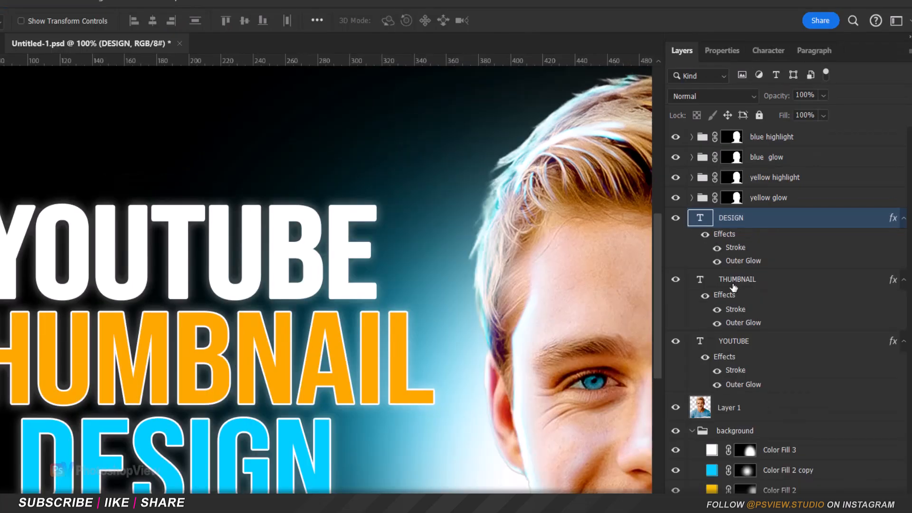
Change the THUMBNAIL text's stroke color to the orange ffa800 sampled from its letters.
click(732, 284)
double_click(734, 300)
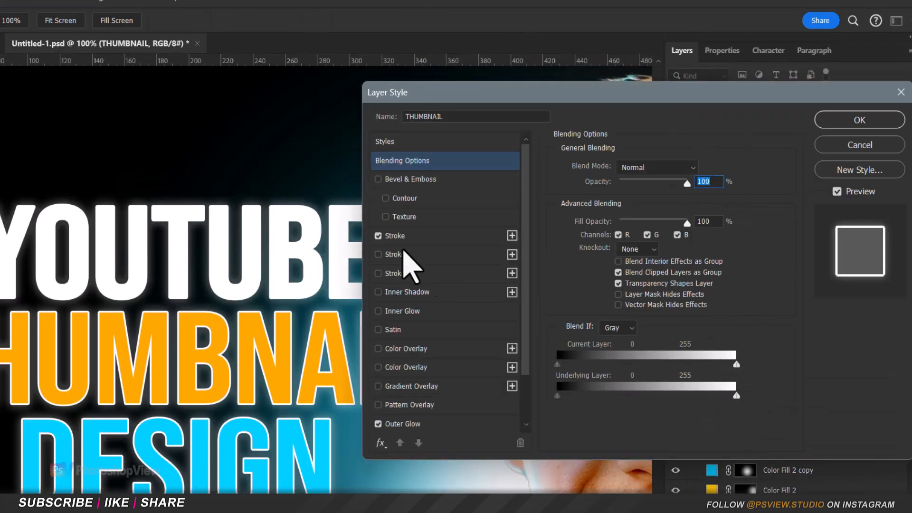
click(396, 235)
click(590, 267)
click(250, 329)
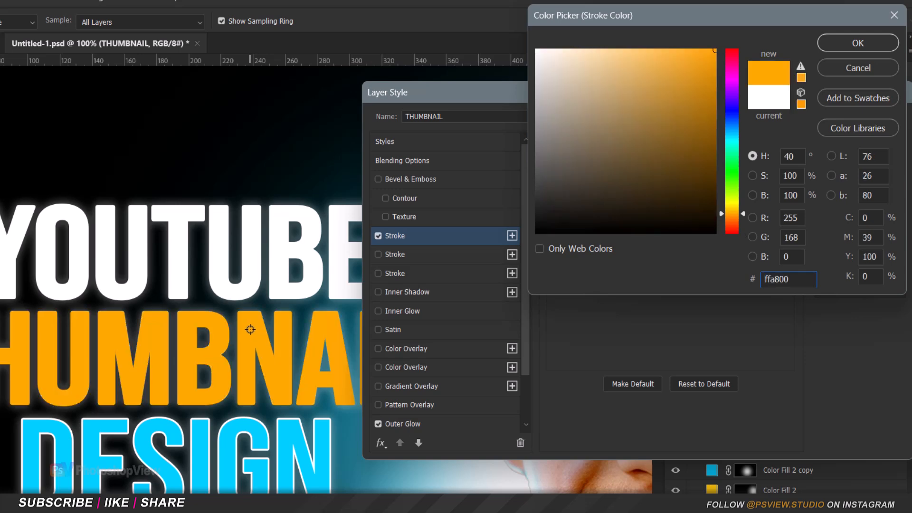
click(858, 43)
Set the THUMBNAIL text's outer glow color to orange ffa800 and apply the layer style.
click(404, 423)
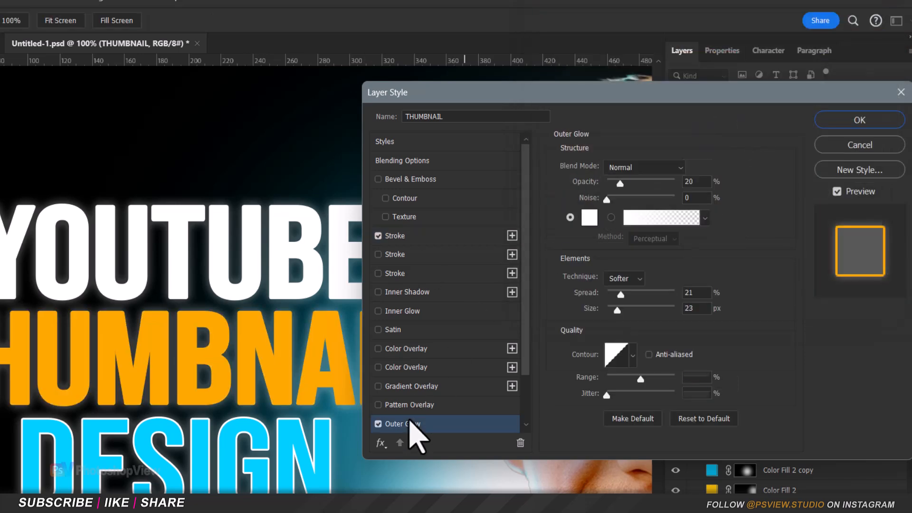
click(590, 213)
click(277, 366)
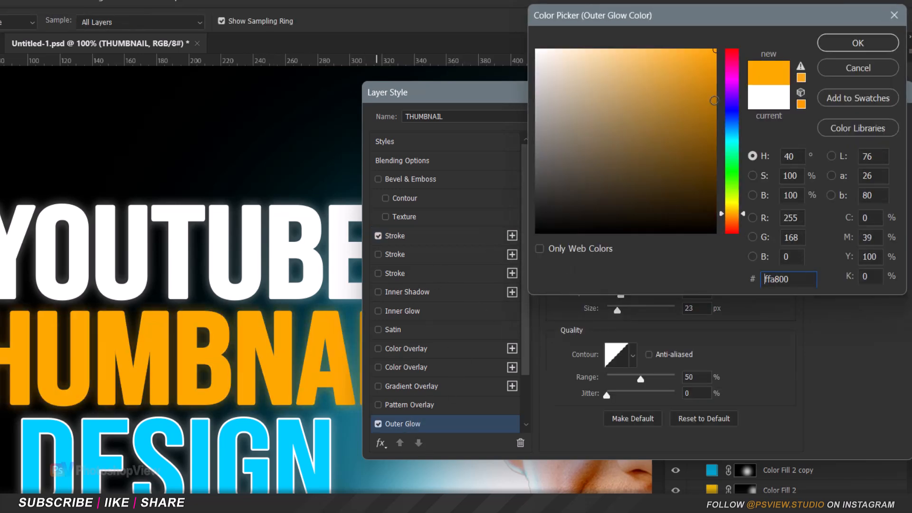
click(840, 45)
click(882, 116)
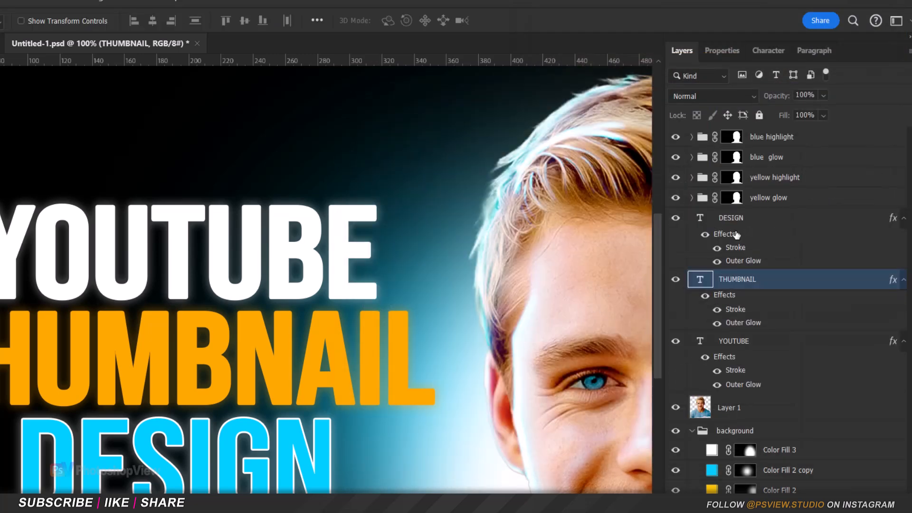
Change the DESIGN text's stroke color to the bright blue 00ceff sampled from its letters.
click(736, 221)
double_click(732, 237)
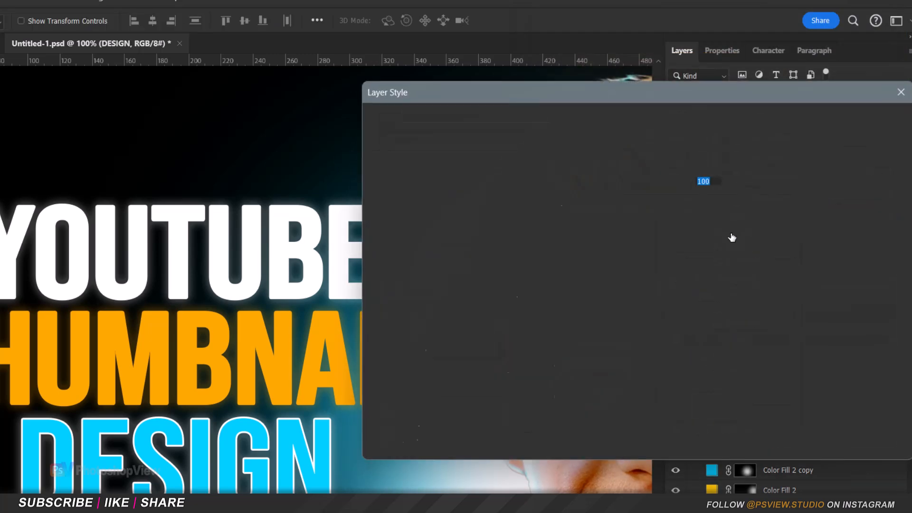
click(451, 237)
click(593, 275)
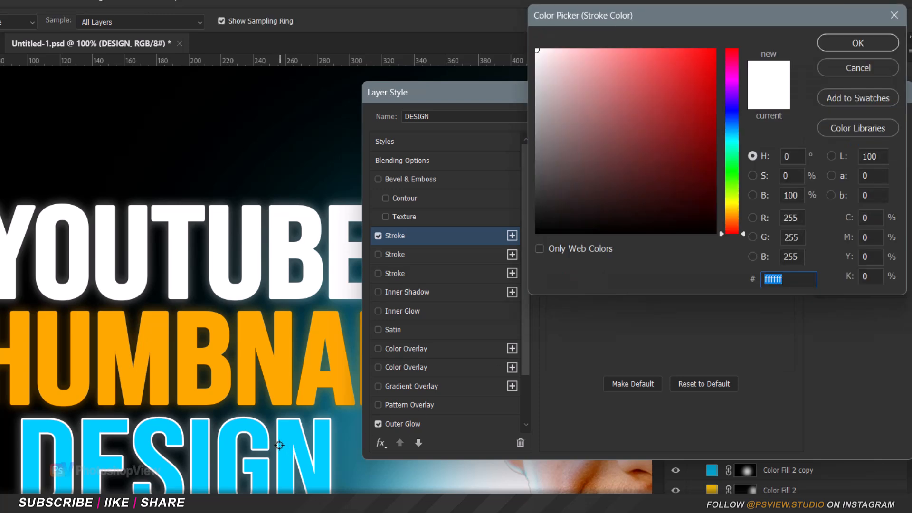
click(280, 446)
click(850, 43)
Set the DESIGN text's outer glow color to bright blue 00ceff and apply the layer style.
scroll(461, 394, down, 1)
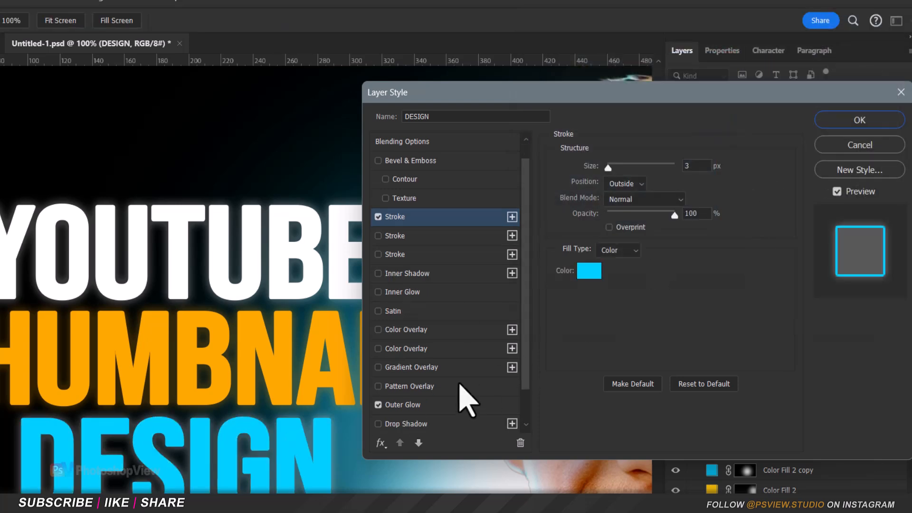
click(401, 405)
click(590, 220)
click(284, 465)
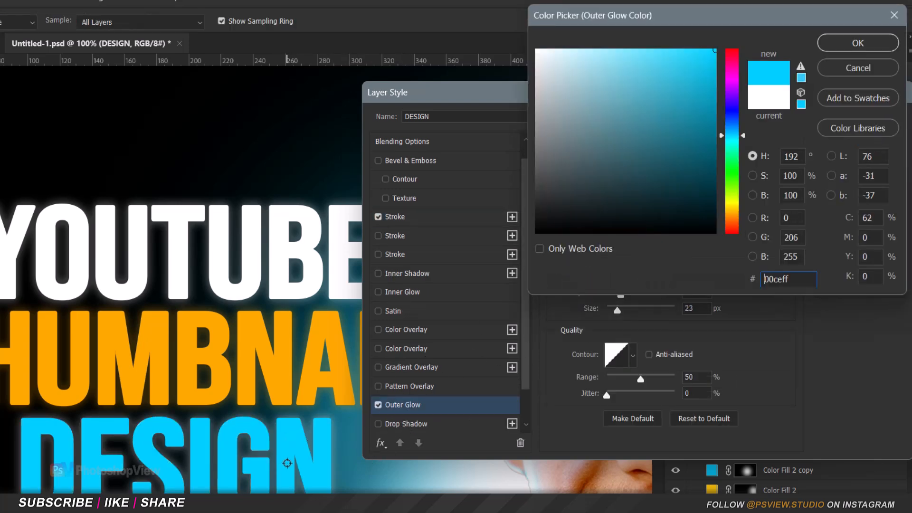
click(858, 44)
click(858, 118)
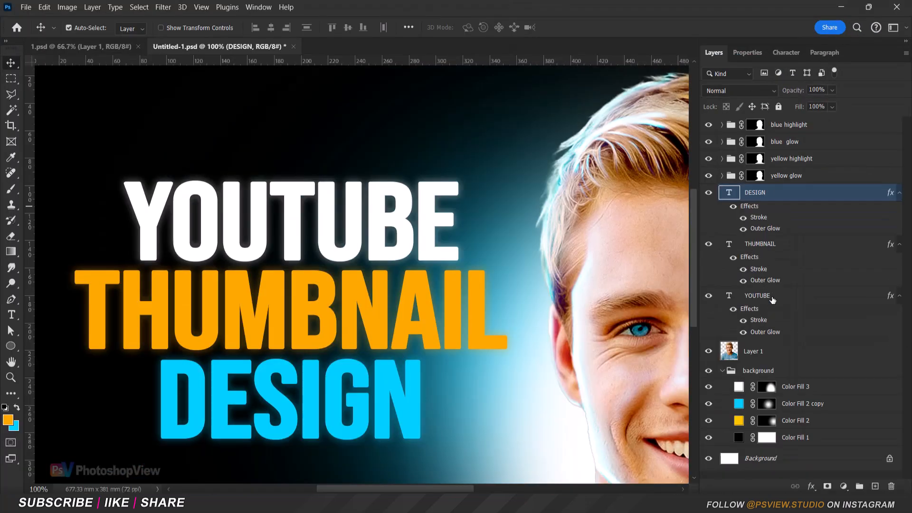
Rotate the three text lines together slightly counterclockwise, resize them and reposition them beside the face.
shift+click(734, 341)
key(ctrl+0)
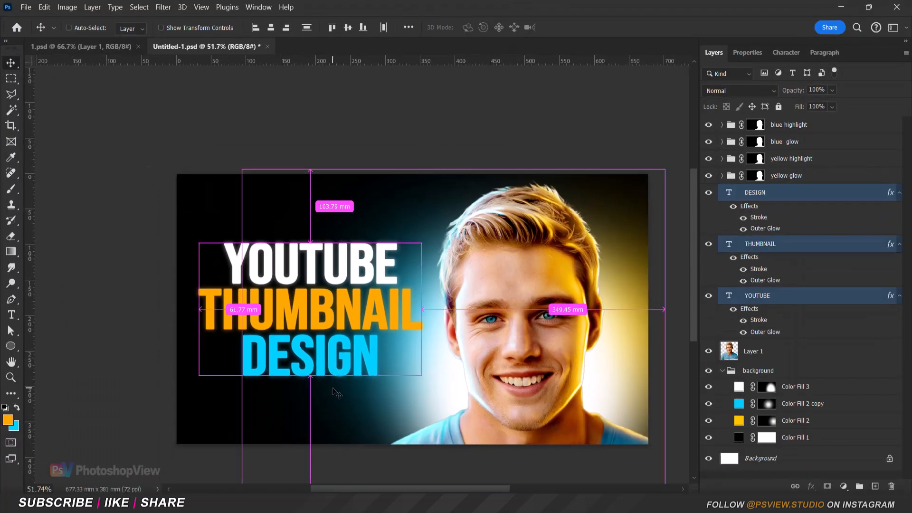
key(ctrl+t)
drag(310, 243, 318, 244)
drag(446, 414, 452, 405)
drag(417, 369, 428, 375)
drag(316, 344, 309, 341)
drag(427, 372, 420, 370)
key(Return)
Scale the YOUTUBE text line down slightly and place it close above the THUMBNAIL line.
click(309, 267)
key(ctrl+t)
drag(307, 227, 306, 256)
key(Return)
drag(238, 297, 238, 296)
key(ctrl+0)
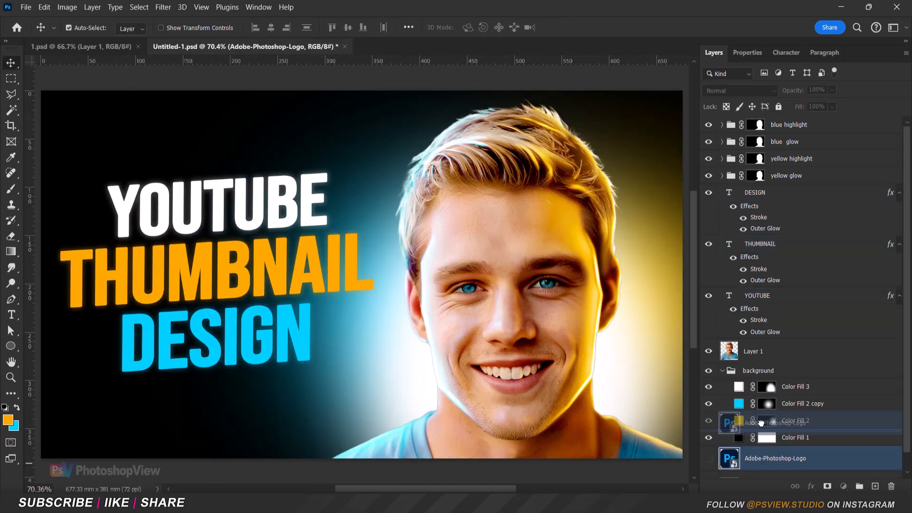
Move the Adobe-Photoshop-Logo layer above the text layers, show it, scale it to 8.50% and place it below the DESIGN text.
drag(760, 457, 755, 193)
click(708, 196)
drag(138, 210, 208, 309)
key(ctrl+t)
drag(340, 203, 174, 297)
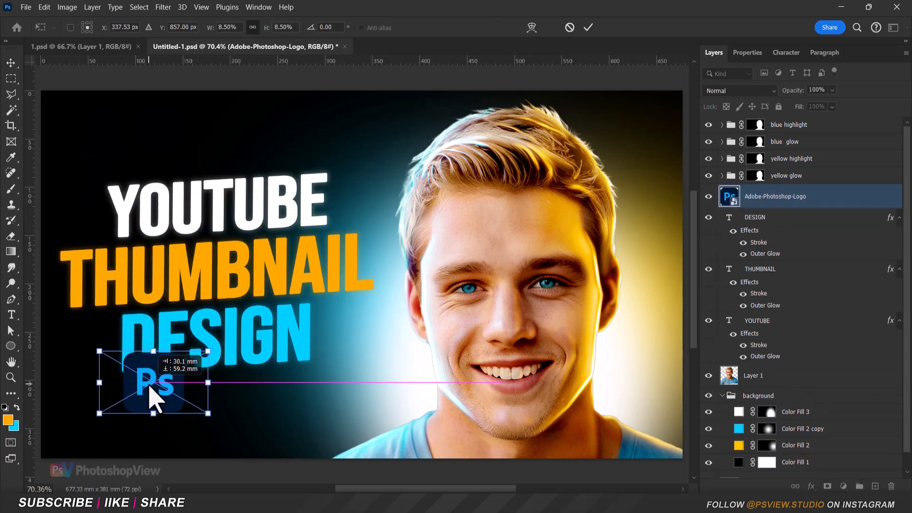